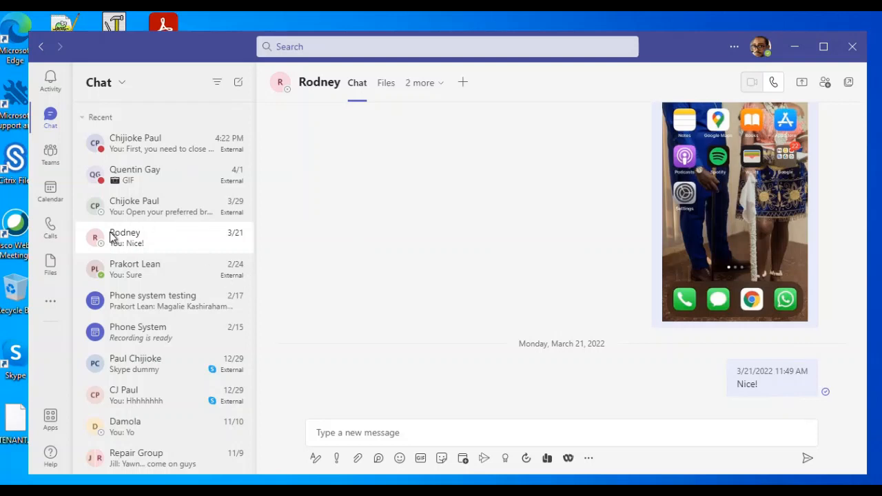
- Browse the chat section, checking an external one-to-one chat's option for adding people, and open the Repair Group chat
left_click(55, 155)
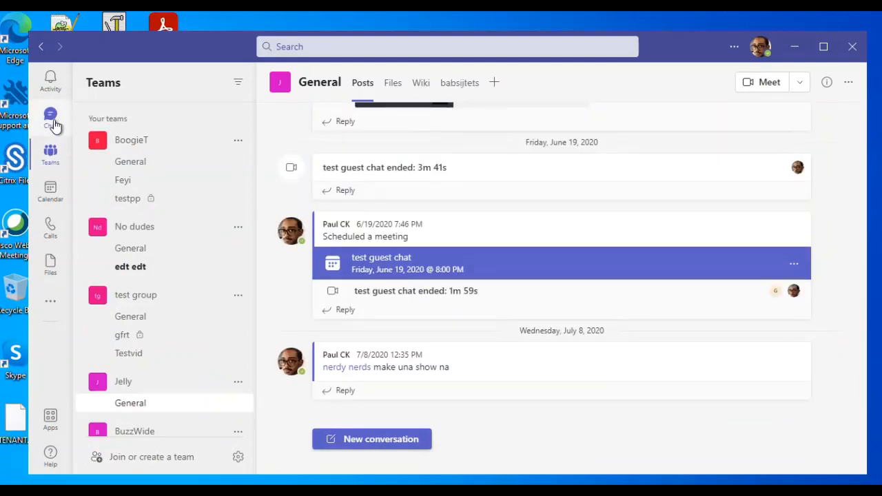
left_click(53, 124)
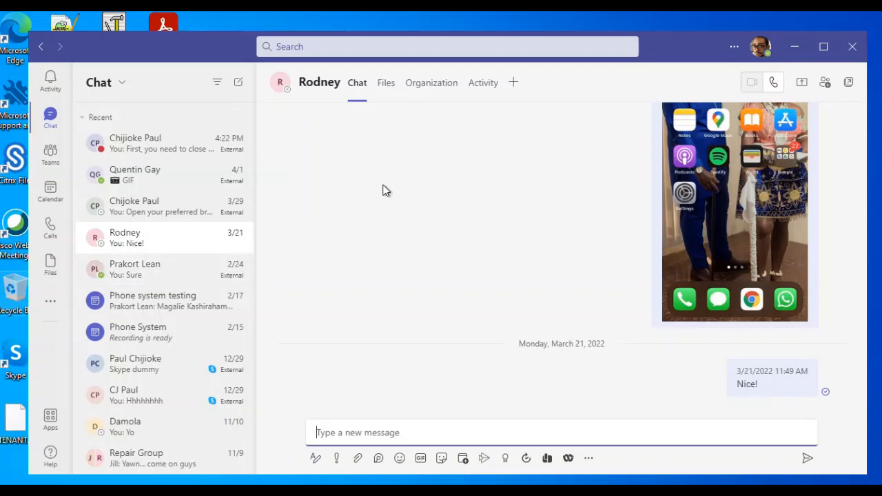
left_click(172, 145)
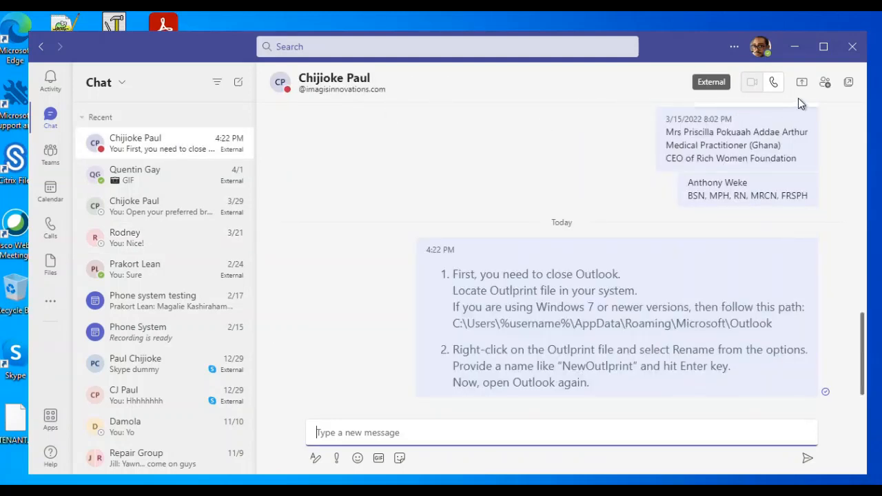
left_click(825, 83)
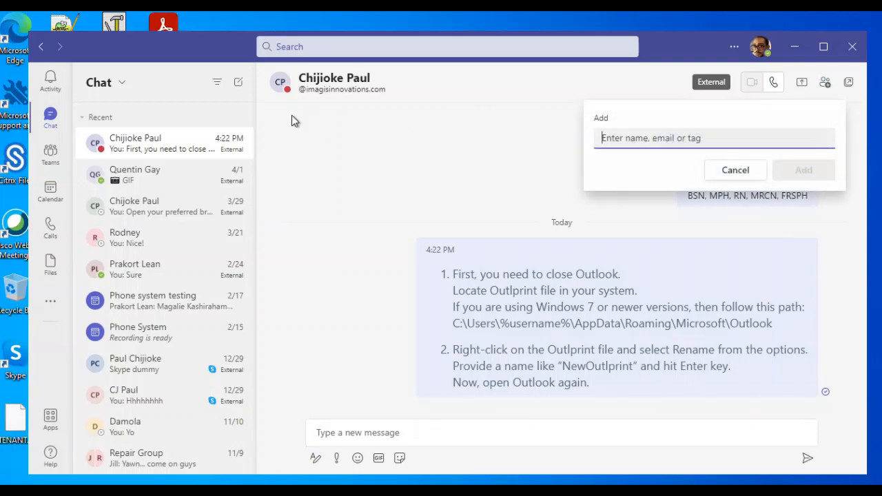
left_click(158, 467)
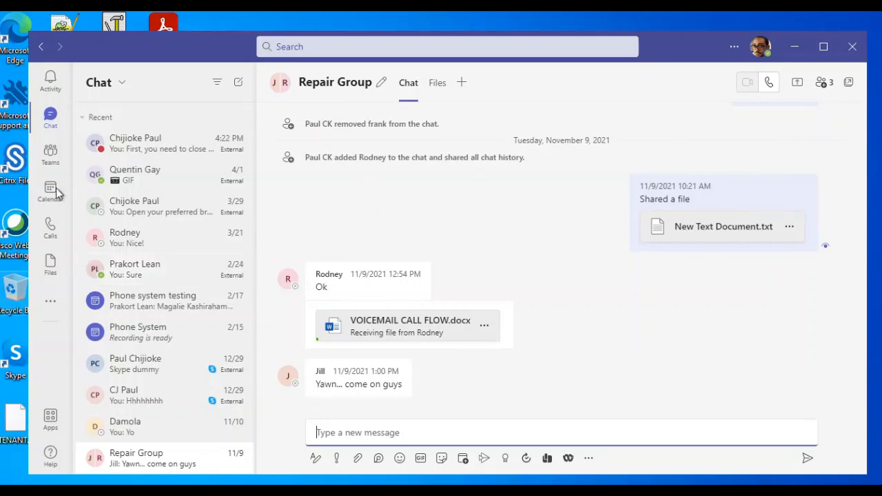
- Go to the teams list and view the options for joining or creating a team
left_click(52, 153)
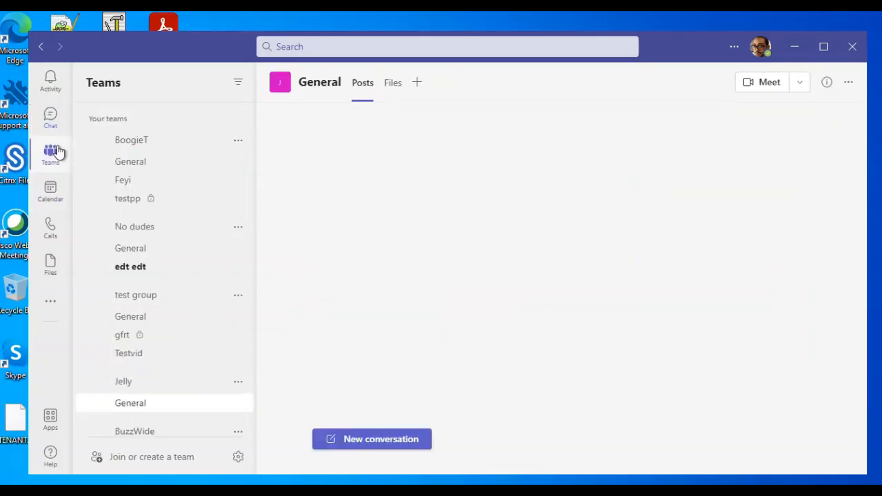
left_click(145, 457)
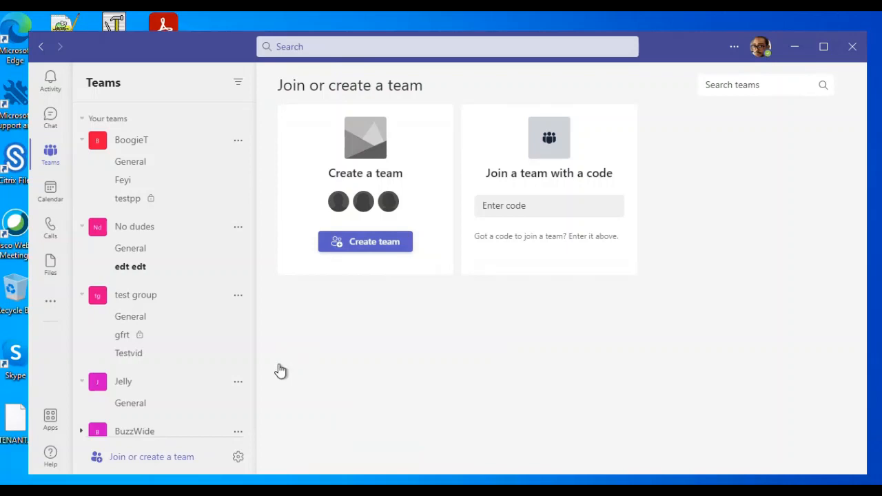
left_click(398, 256)
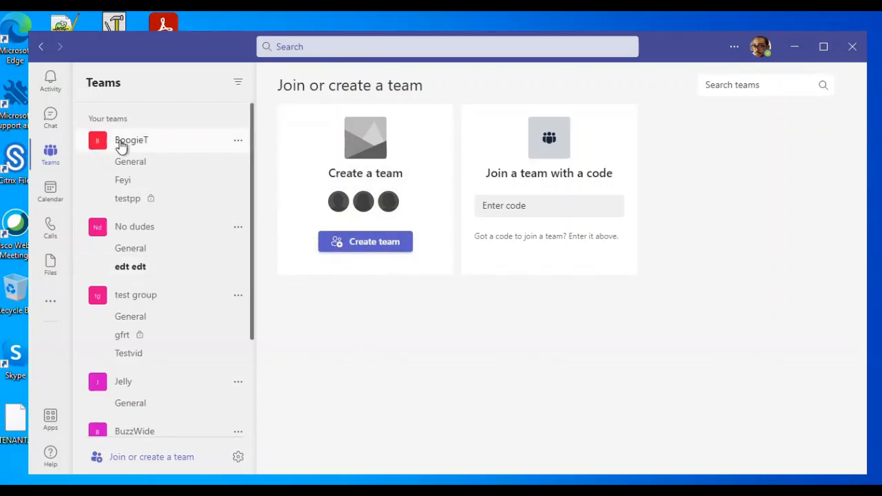
- View the files and posts of the BoogieT team's General channel and open the channel in SharePoint
left_click(142, 166)
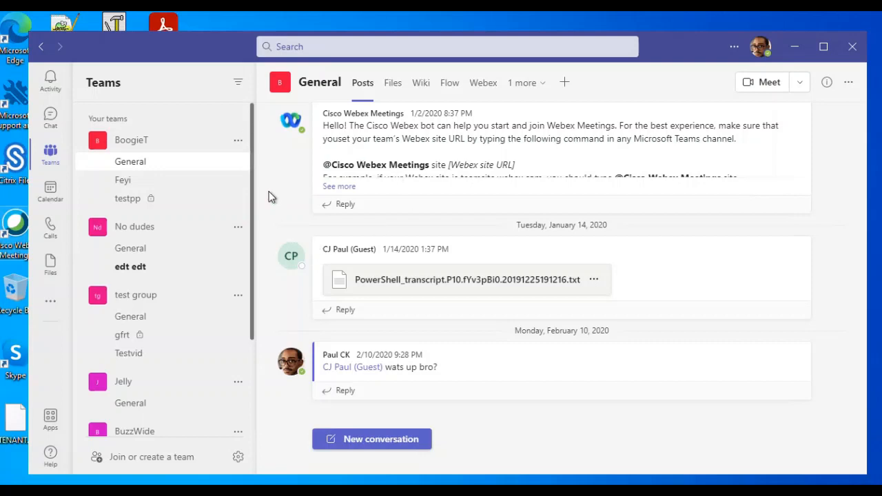
left_click(393, 92)
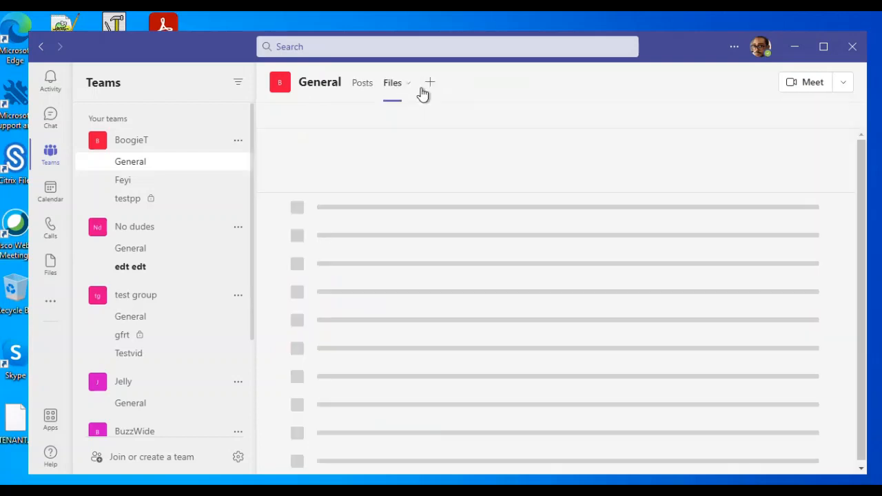
left_click(363, 86)
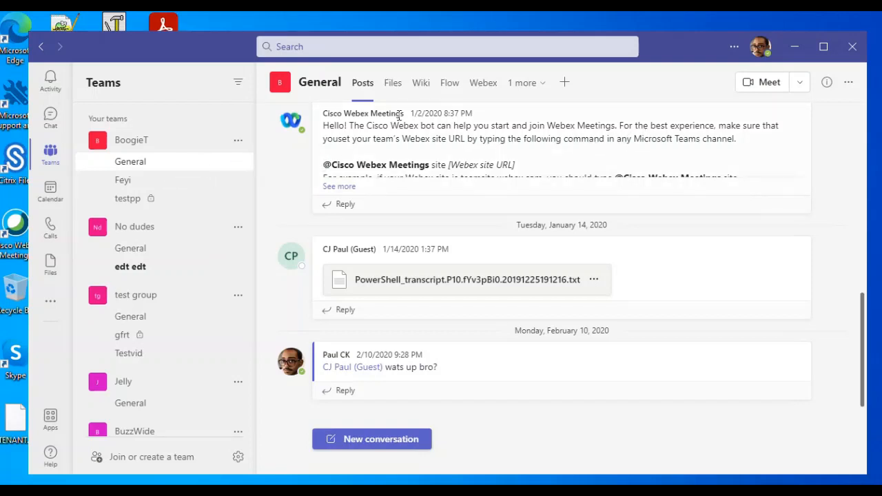
left_click(850, 84)
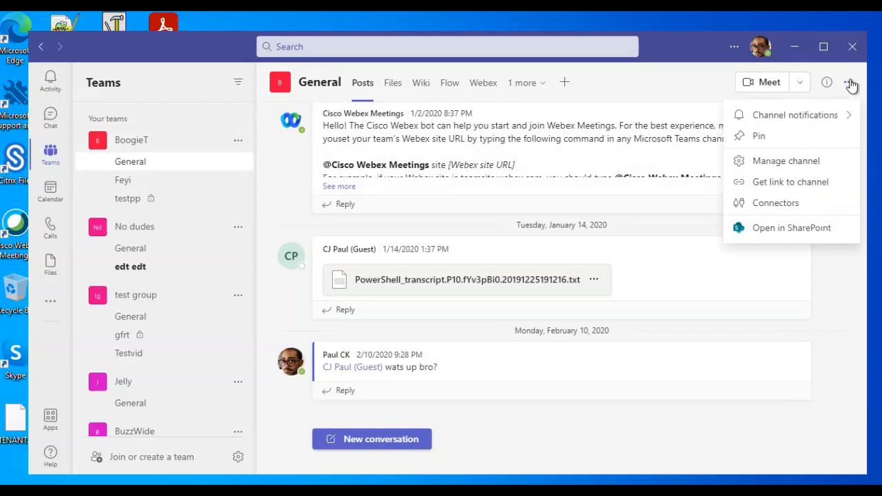
left_click(779, 229)
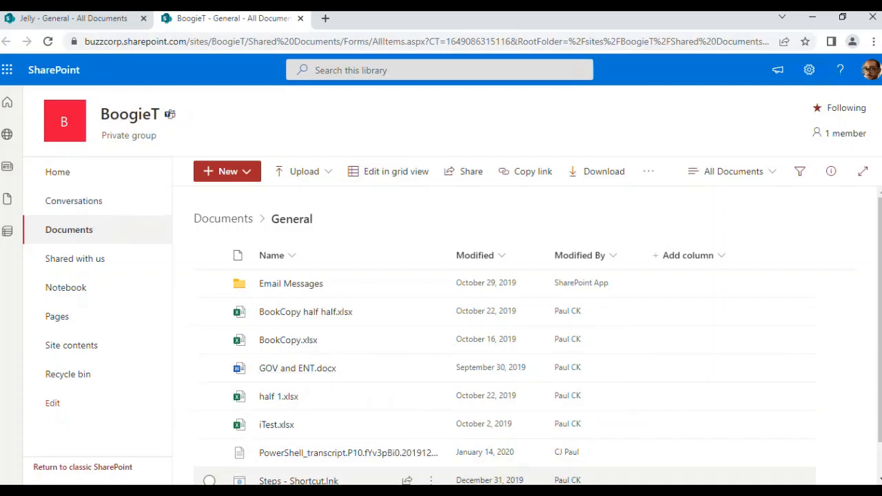
- Switch back to Microsoft Teams and add a channel named "Video" to the BoogieT team with Standard privacy
left_click(345, 490)
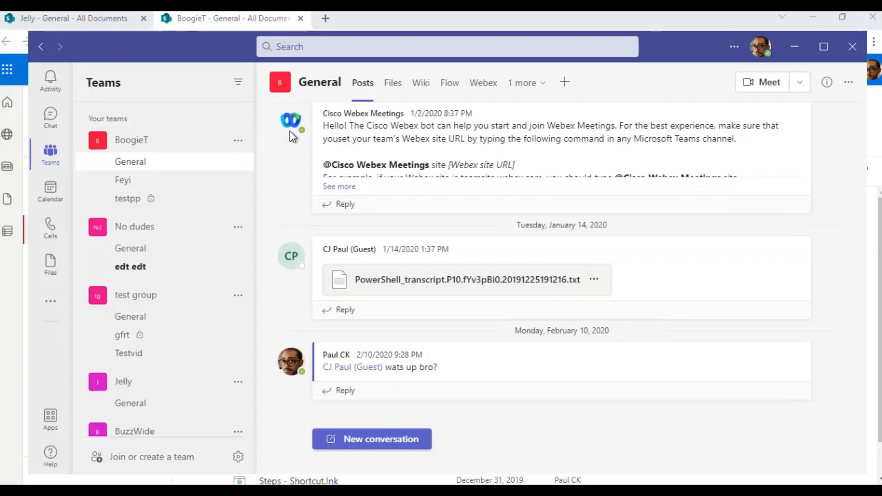
left_click(237, 143)
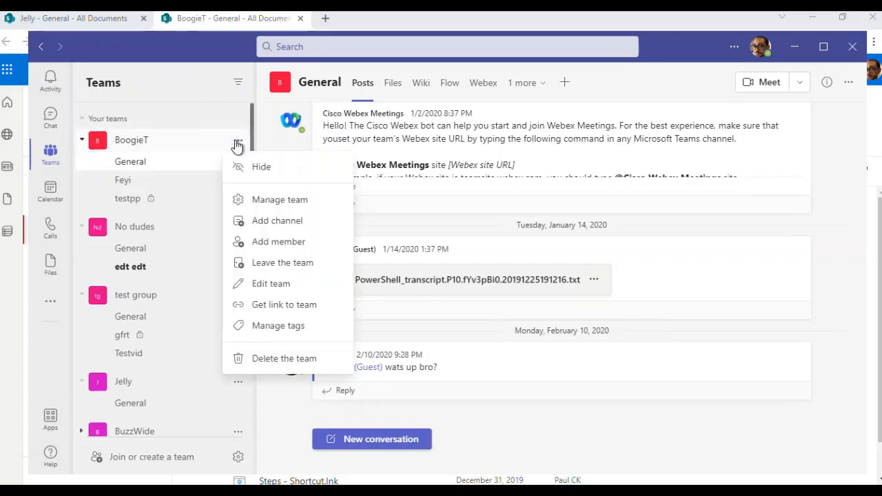
left_click(260, 222)
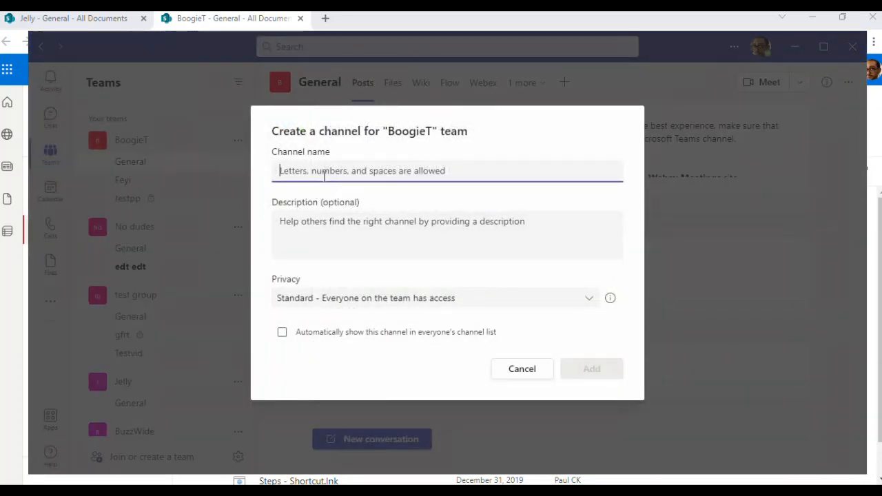
type("Video")
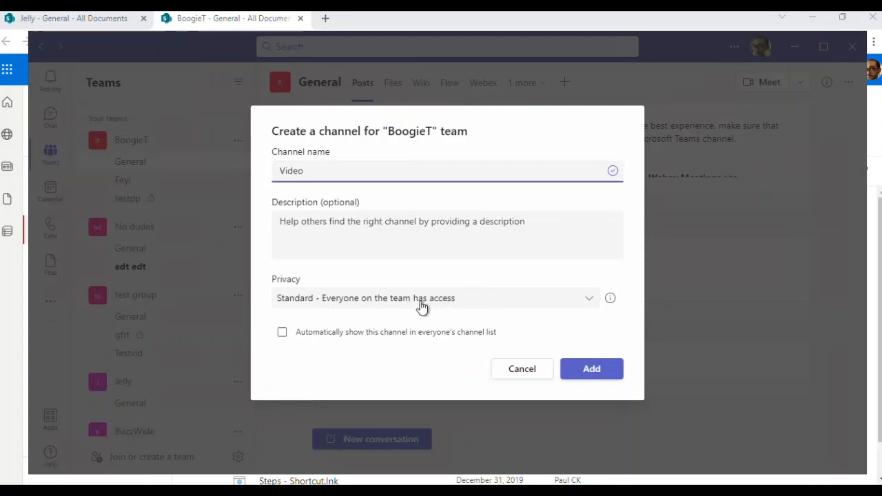
left_click(440, 306)
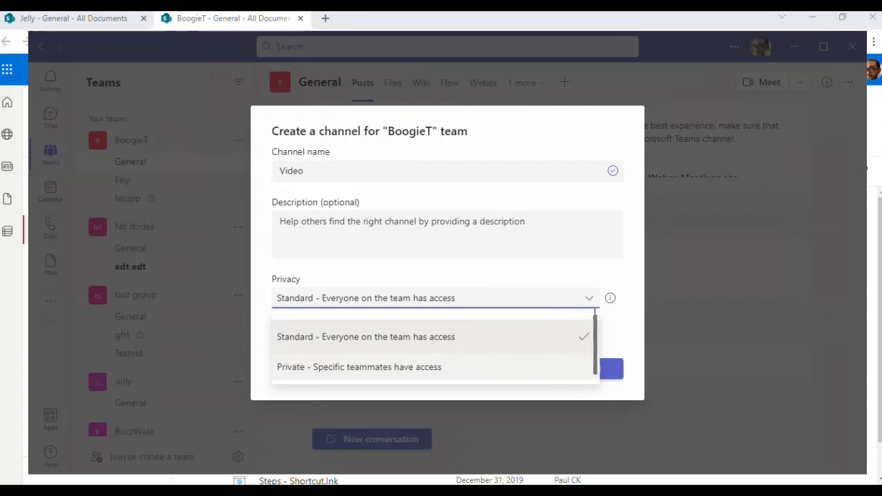
left_click(626, 321)
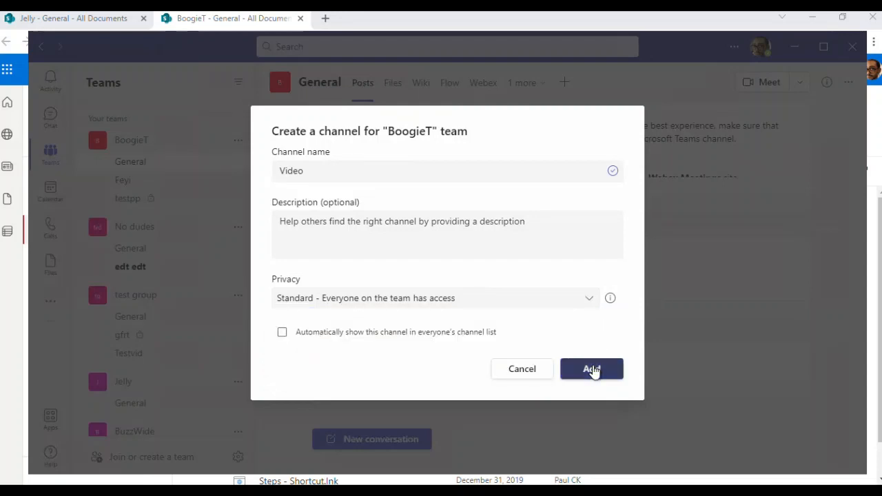
left_click(593, 370)
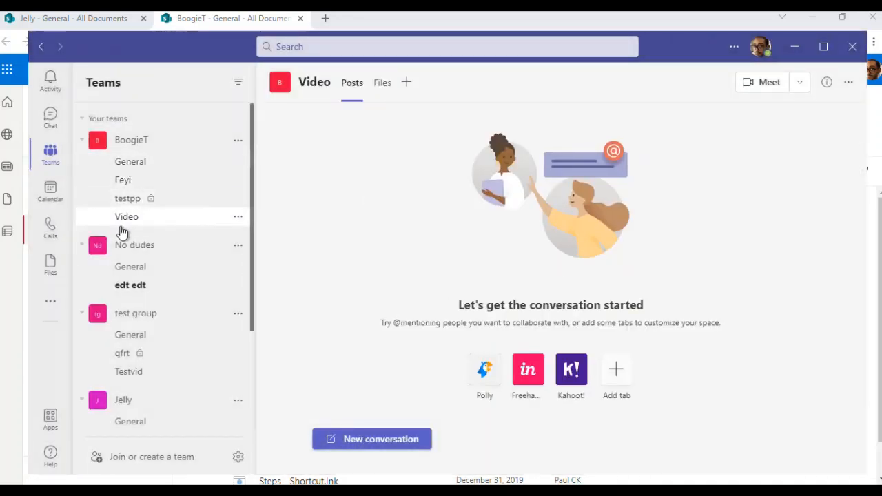
- Switch to the BoogieT SharePoint site in the browser, view the Documents library's top-level folders, and return to Microsoft Teams
left_click(215, 22)
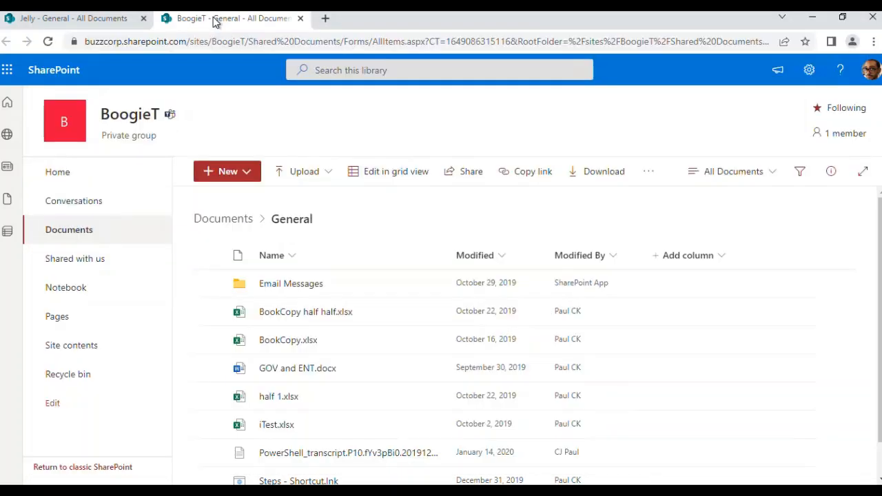
left_click(69, 235)
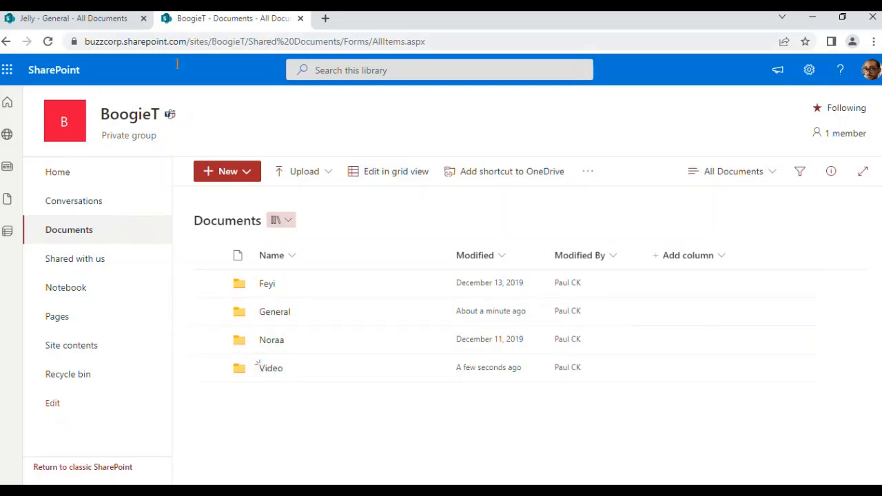
left_click(359, 491)
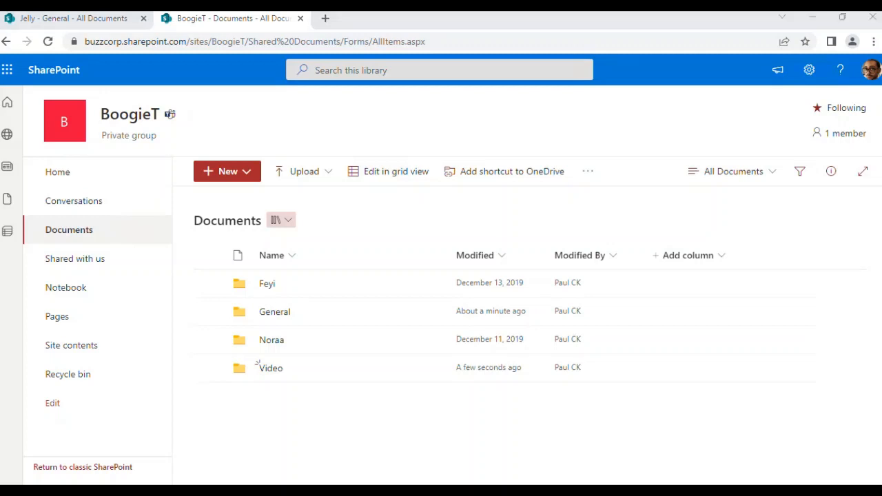
mouse_move(328, 491)
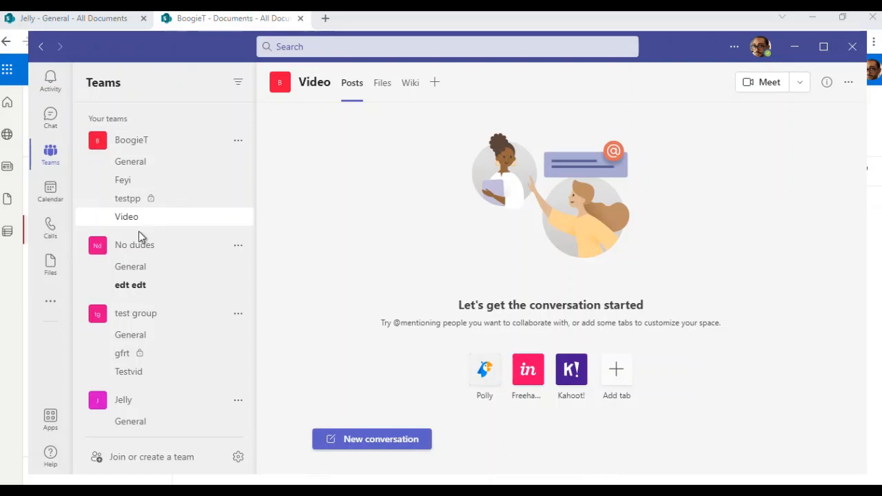
- Open team management for BoogieT and review its members, pending requests, channels, settings and apps
left_click(167, 144)
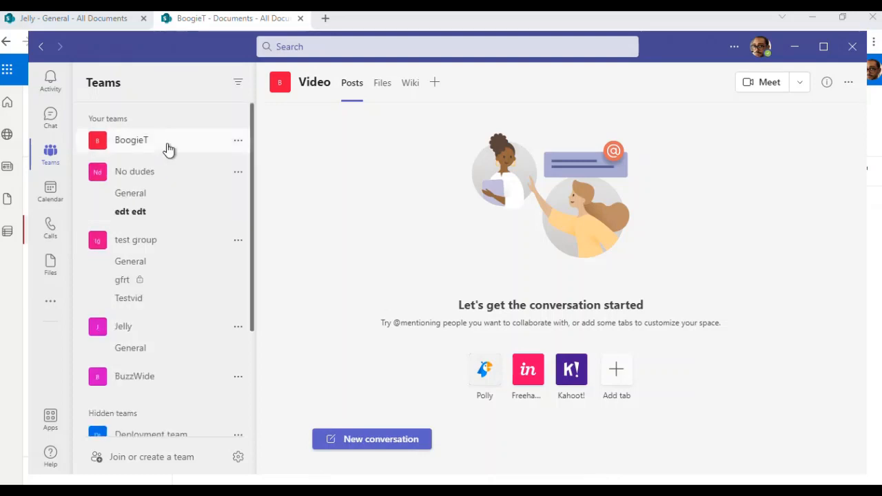
left_click(239, 141)
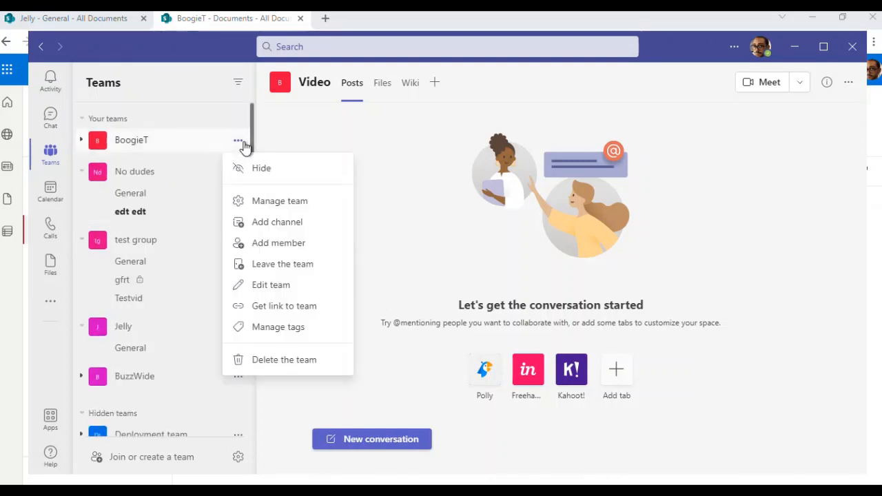
left_click(273, 213)
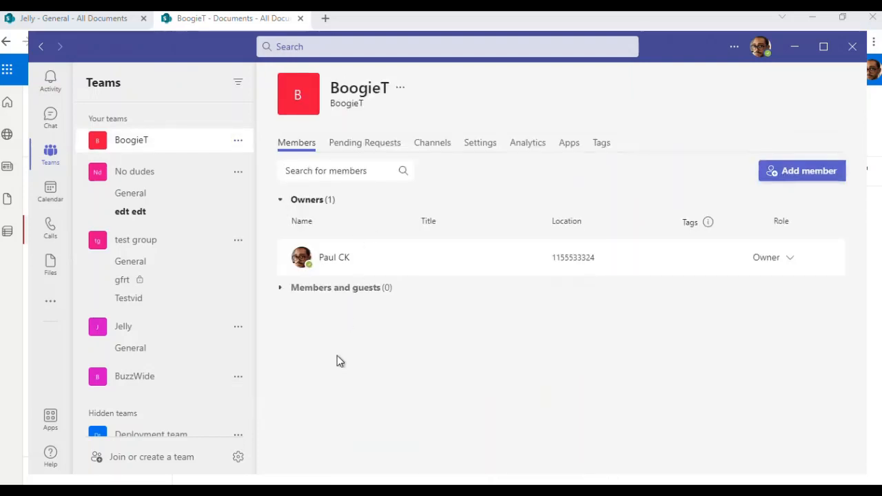
left_click(376, 146)
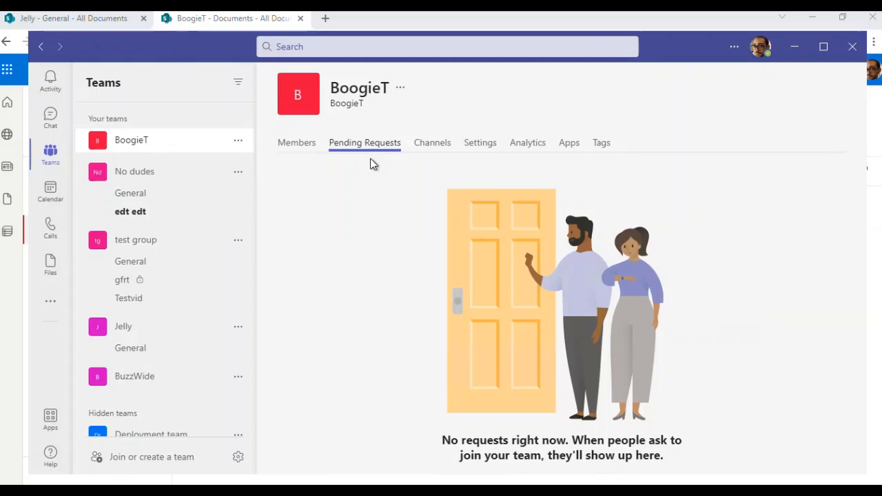
left_click(445, 148)
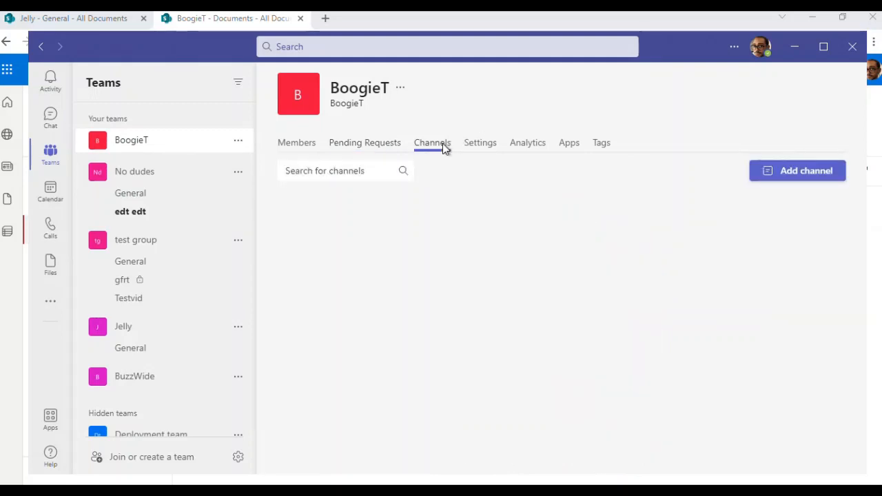
left_click(481, 146)
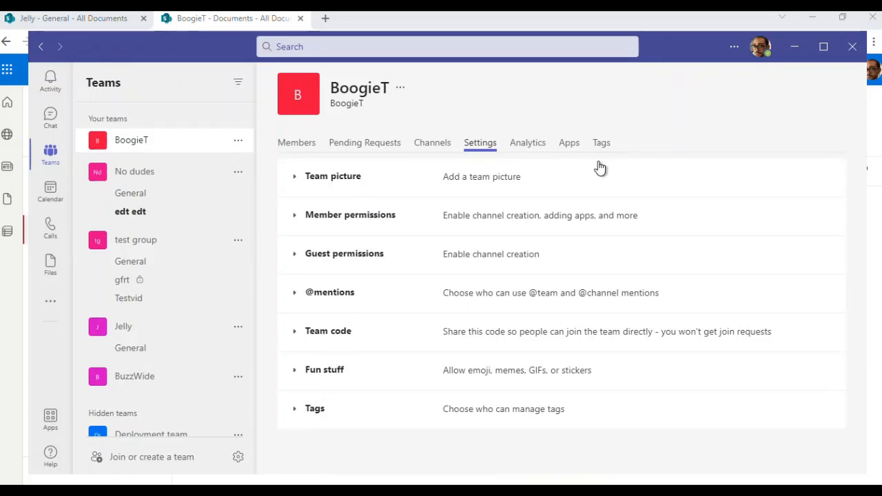
left_click(565, 143)
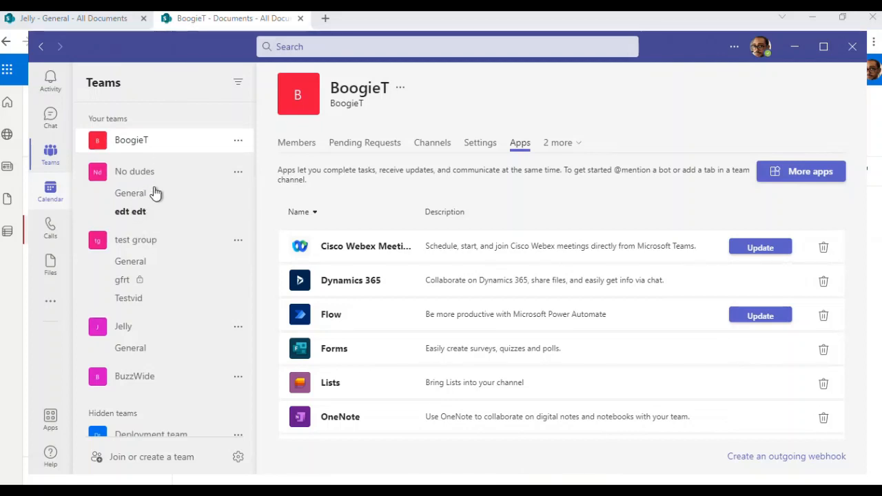
- Recheck BoogieT's SharePoint document folders in the browser, return to Microsoft Teams, and expand the BoogieT team's channel list
left_click(235, 20)
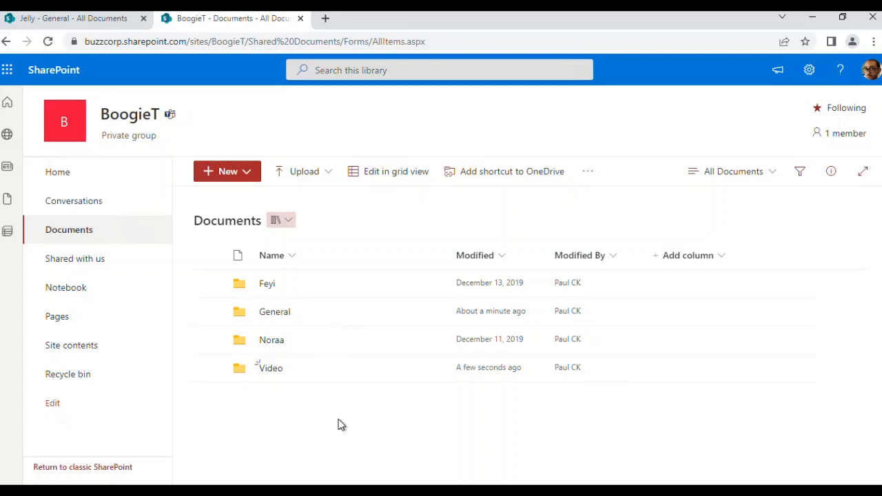
right_click(358, 491)
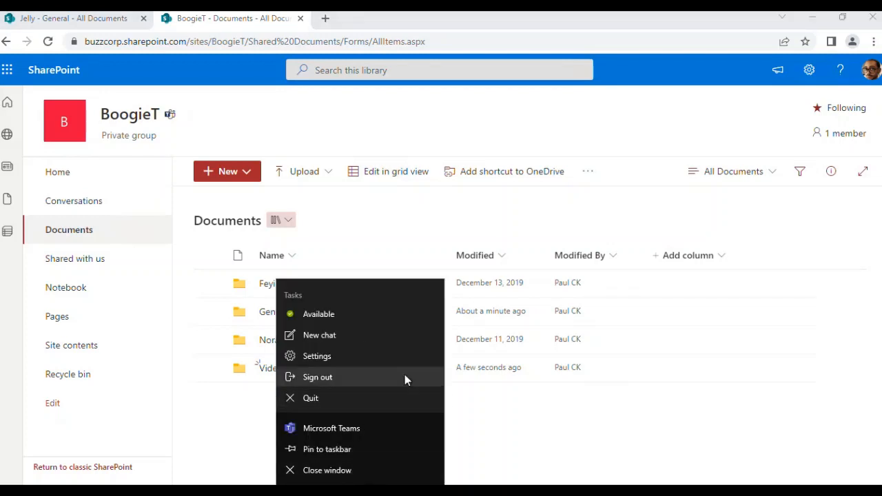
left_click(477, 446)
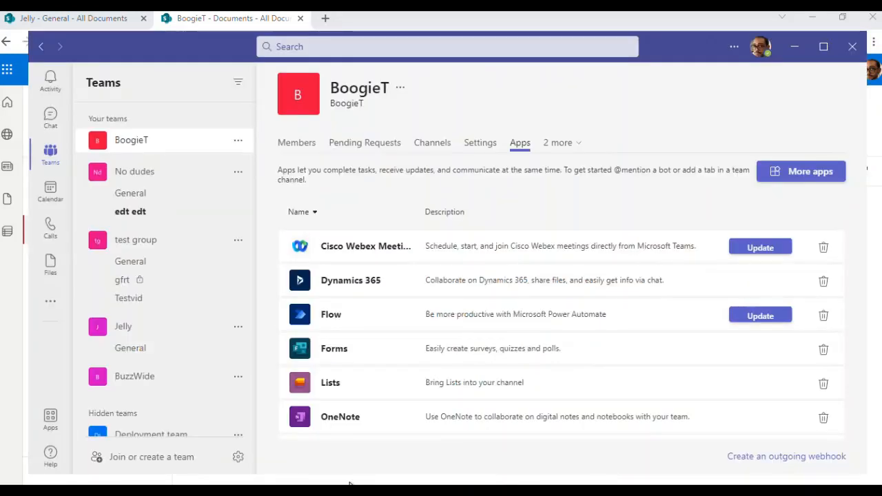
left_click(84, 140)
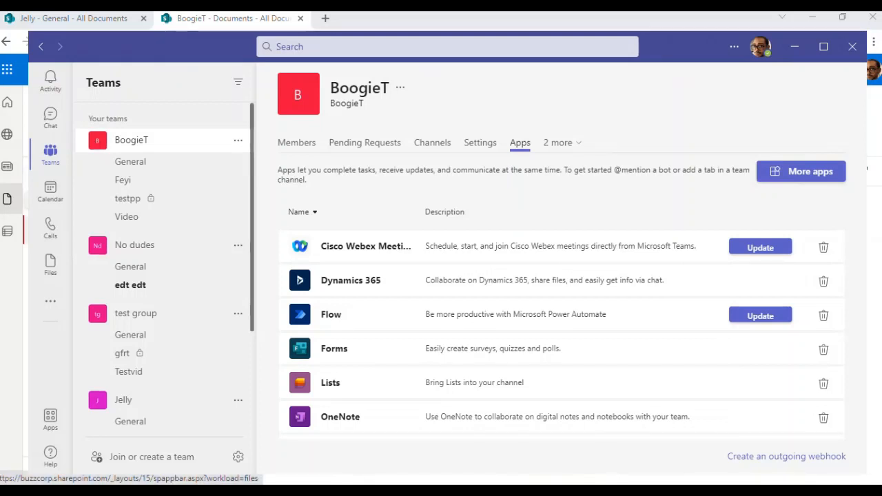
- Schedule a meeting titled "New meeting" in the Teams calendar and save it
left_click(50, 192)
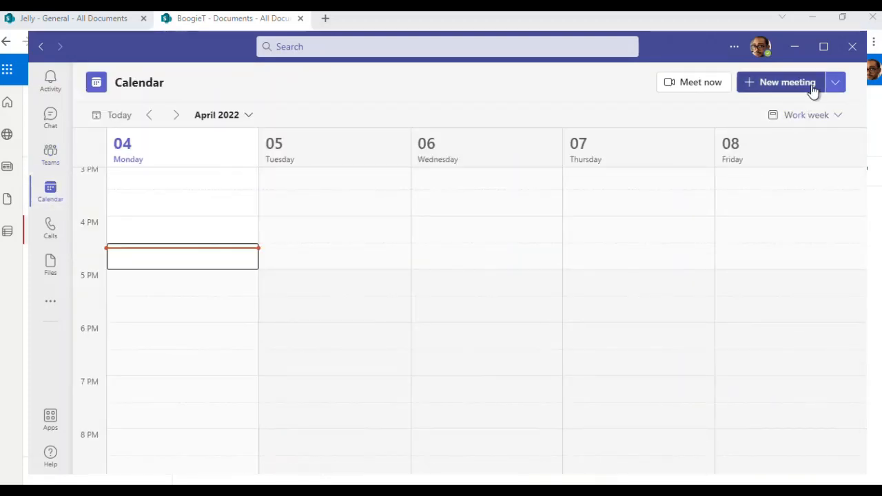
left_click(835, 86)
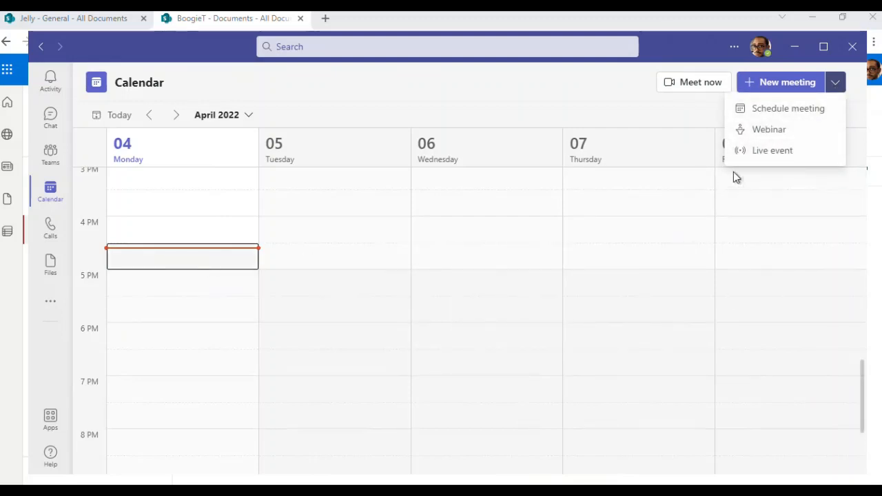
left_click(780, 117)
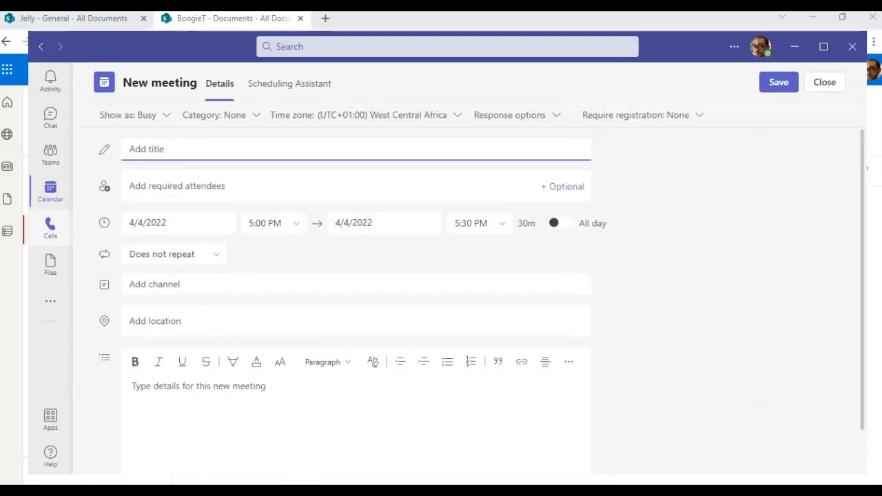
right_click(335, 147)
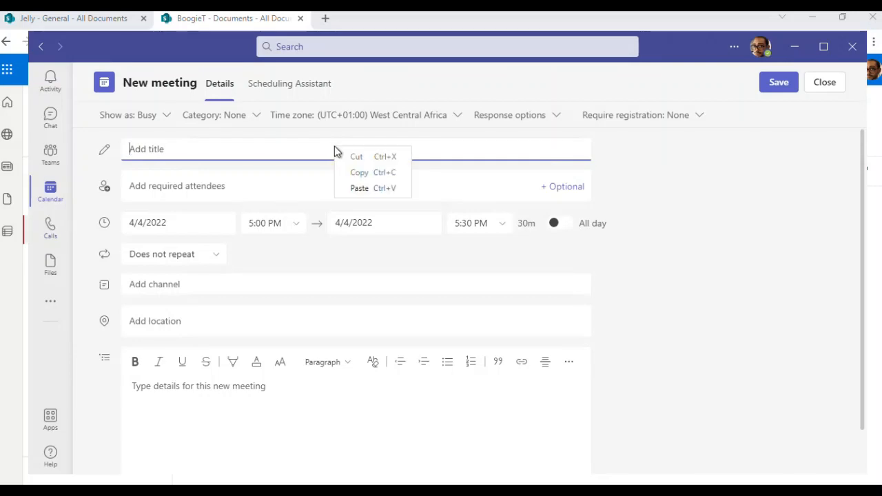
left_click(320, 145)
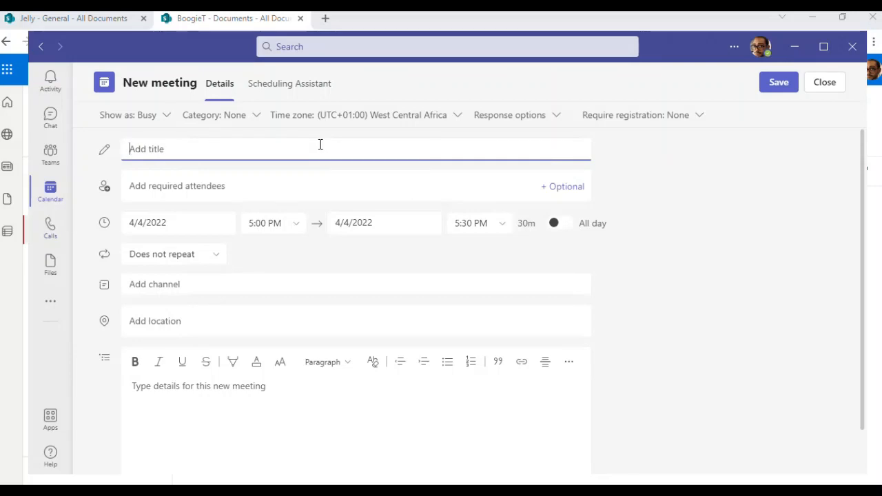
type("New meeti")
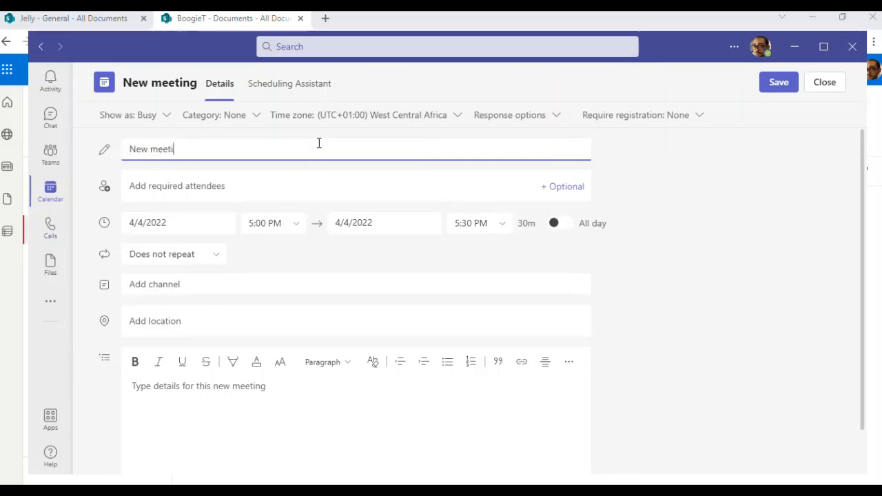
type("ng")
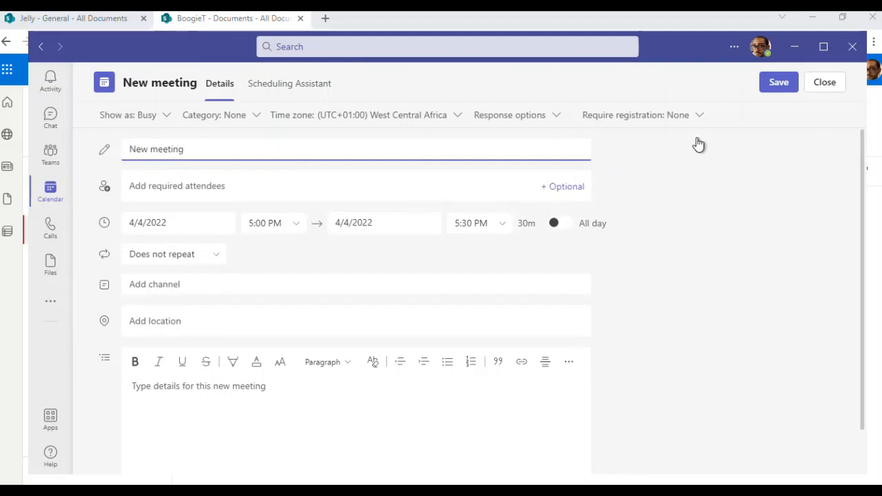
left_click(773, 89)
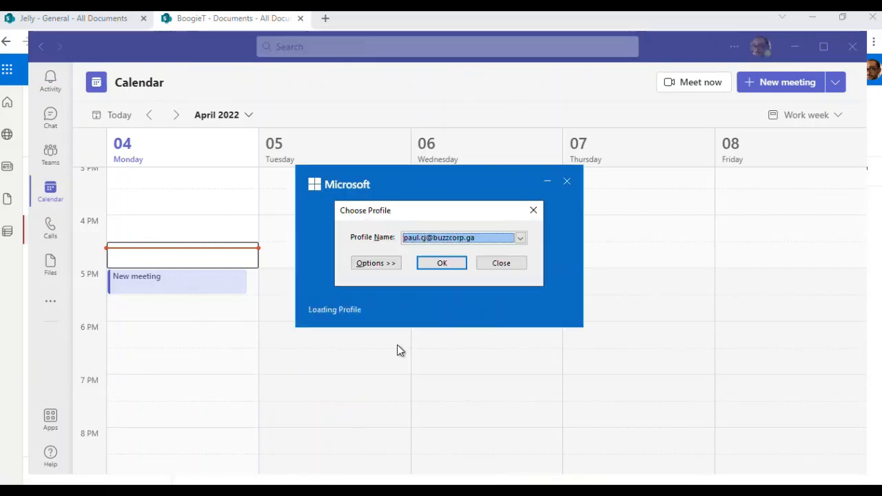
- Load the preselected mail profile in Outlook and open the calendar to check April 4 for the meeting scheduled in Teams
left_click(456, 263)
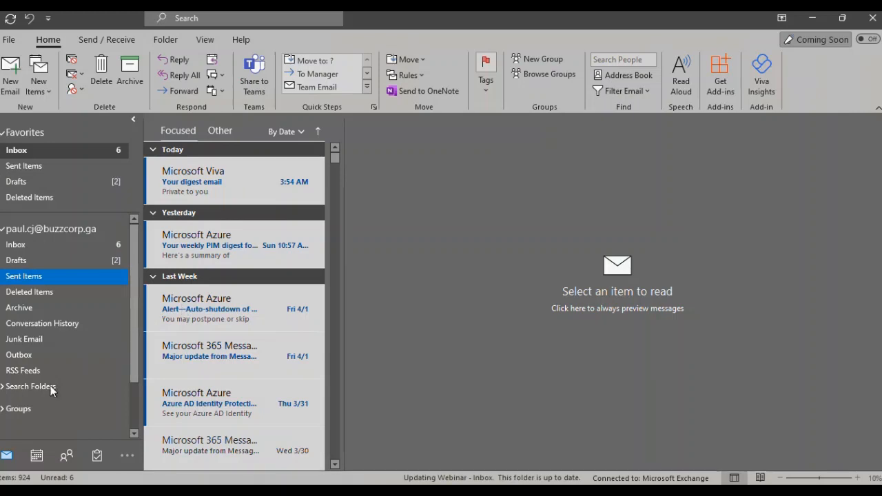
left_click(36, 456)
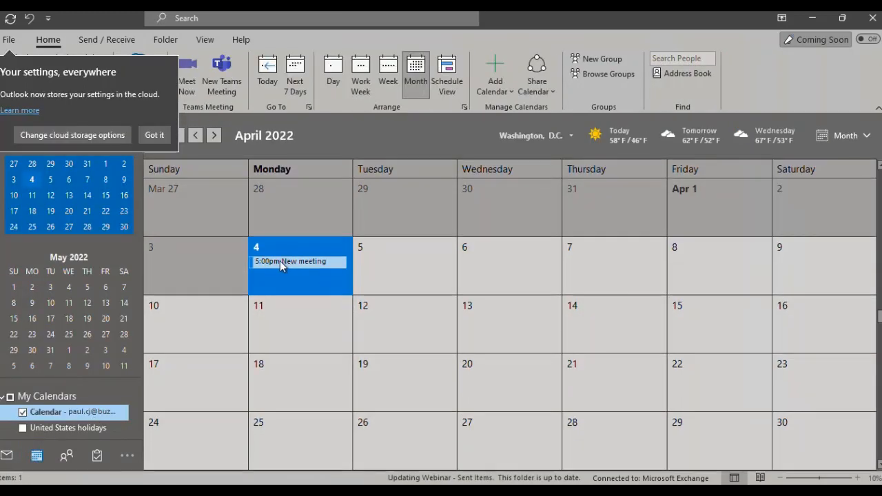
mouse_move(305, 266)
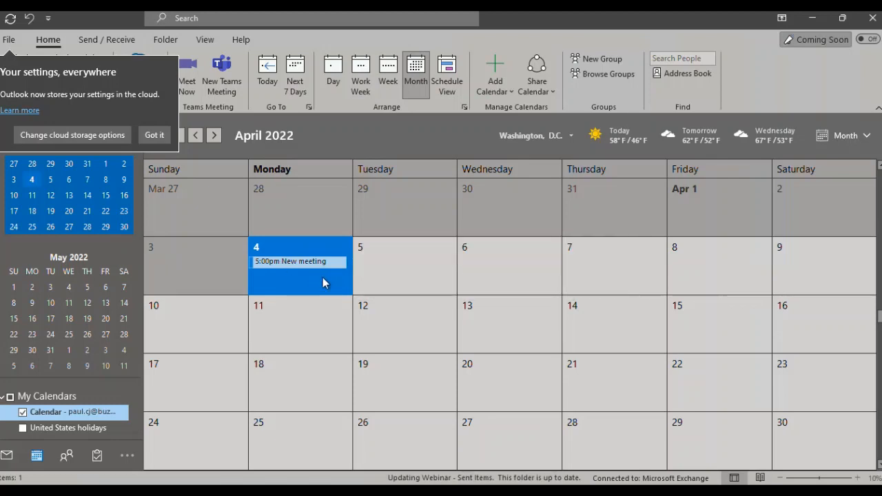
left_click(397, 269)
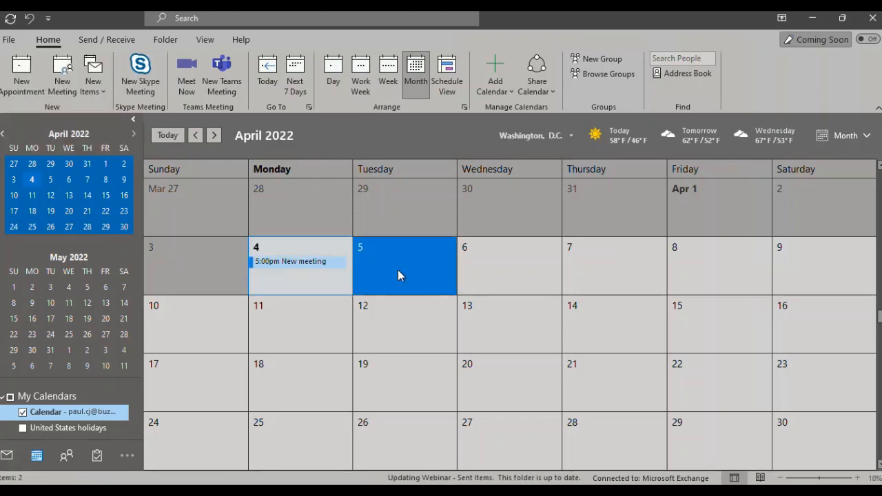
left_click(398, 270)
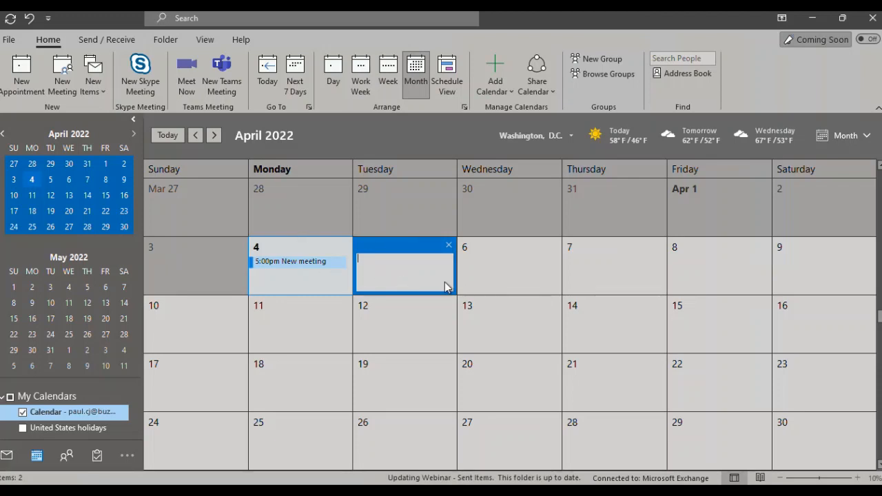
left_click(505, 274)
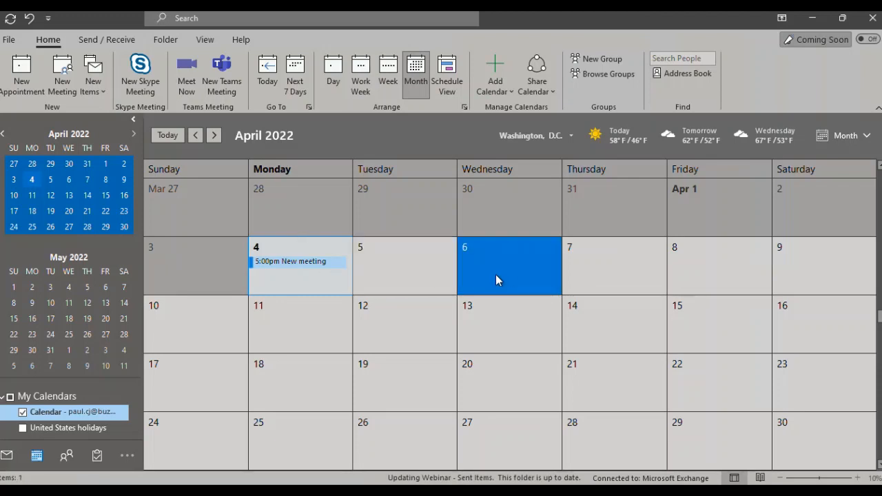
- Create an appointment titled "Test Meeting" on Tuesday, April 5, 2022, with the all-day option off, and save it
double_click(386, 264)
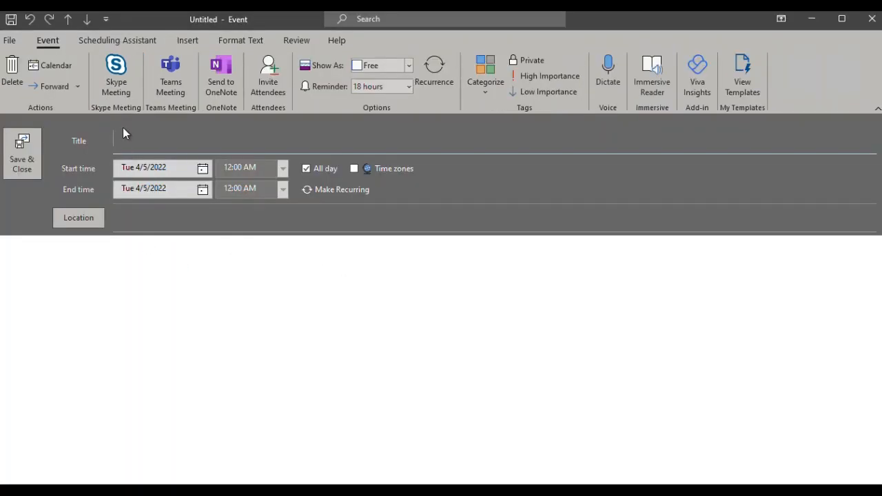
type("Test Meeting")
left_click(305, 168)
left_click(305, 168)
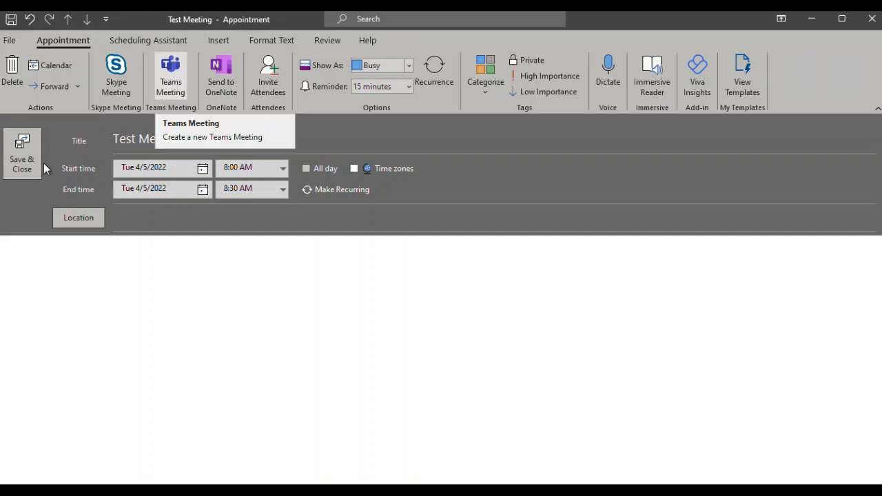
left_click(26, 143)
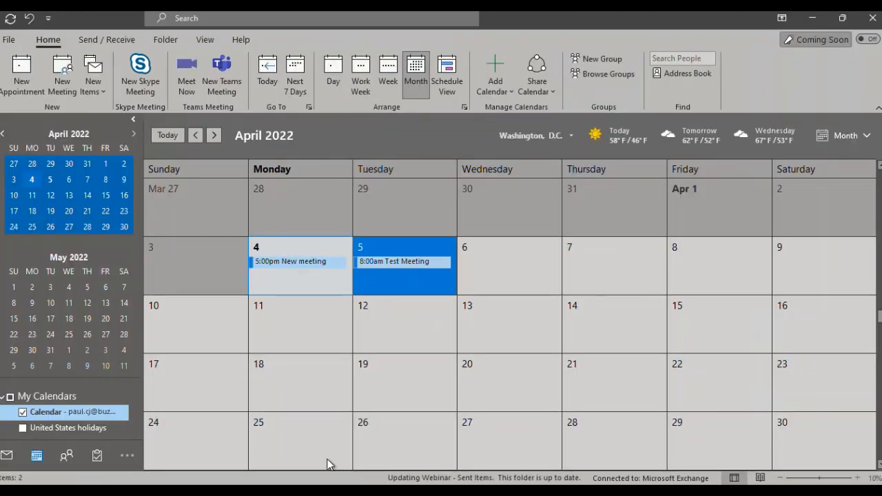
- Check the Teams calendar, return to Outlook to turn the April 5 Test Meeting into a Teams meeting, and recheck the Teams calendar
left_click(356, 491)
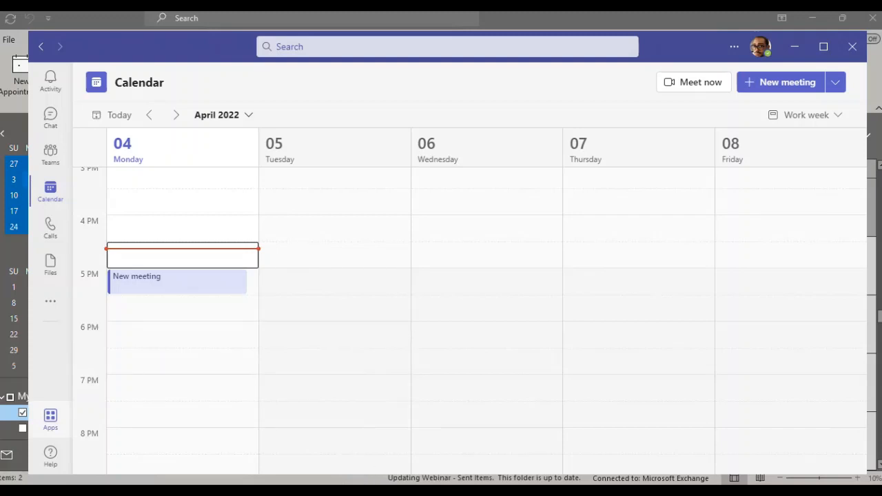
key("alt+Tab")
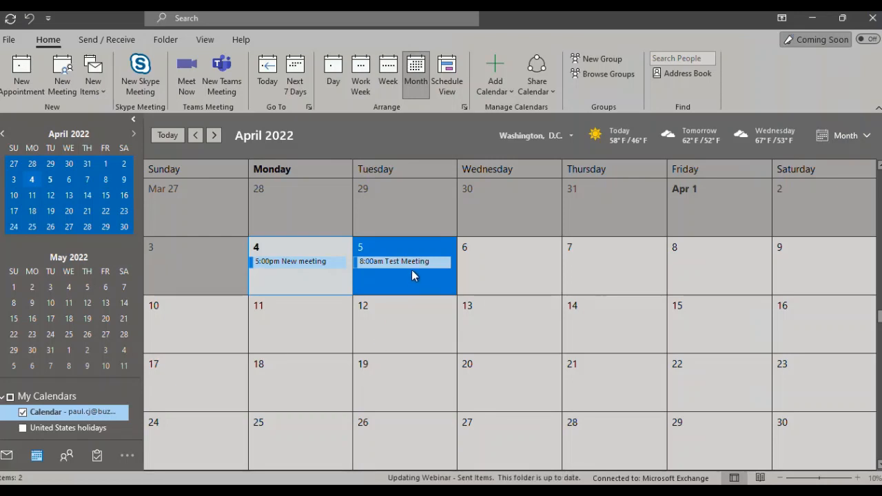
double_click(413, 265)
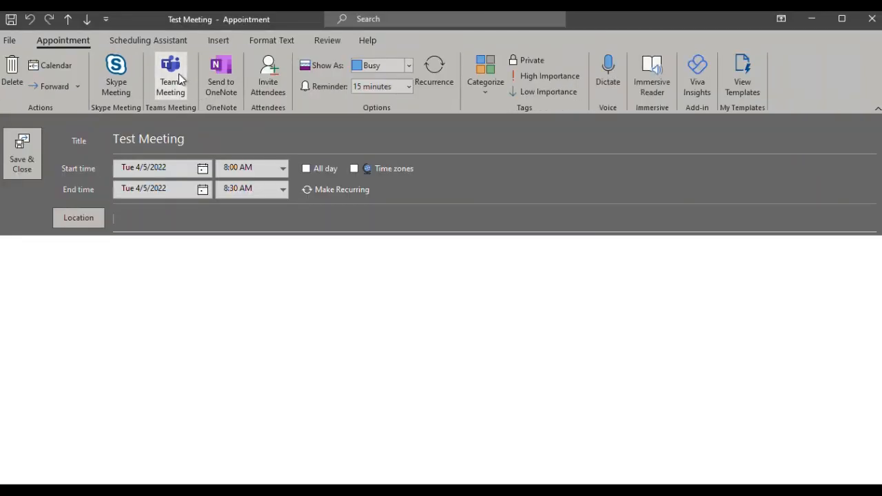
left_click(179, 74)
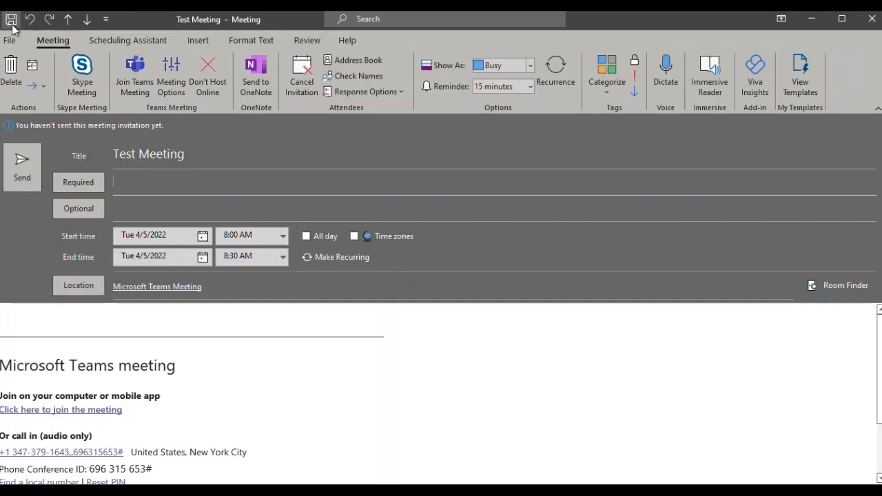
left_click(869, 25)
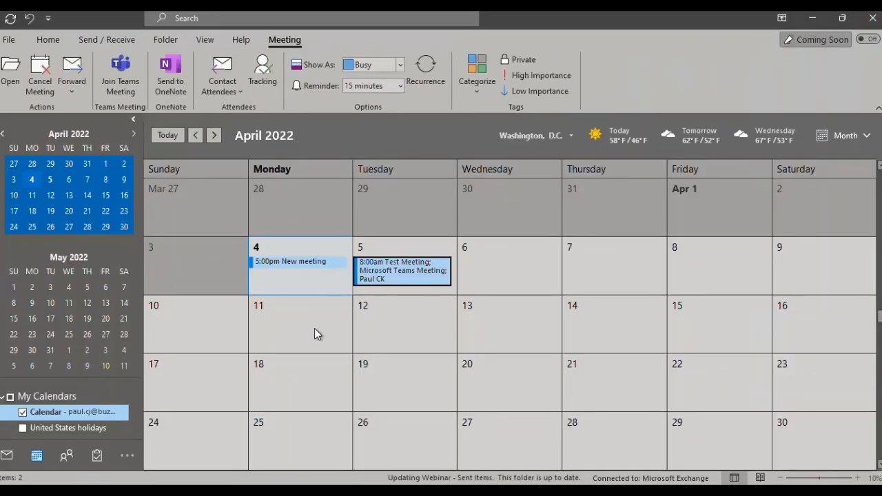
left_click(337, 419)
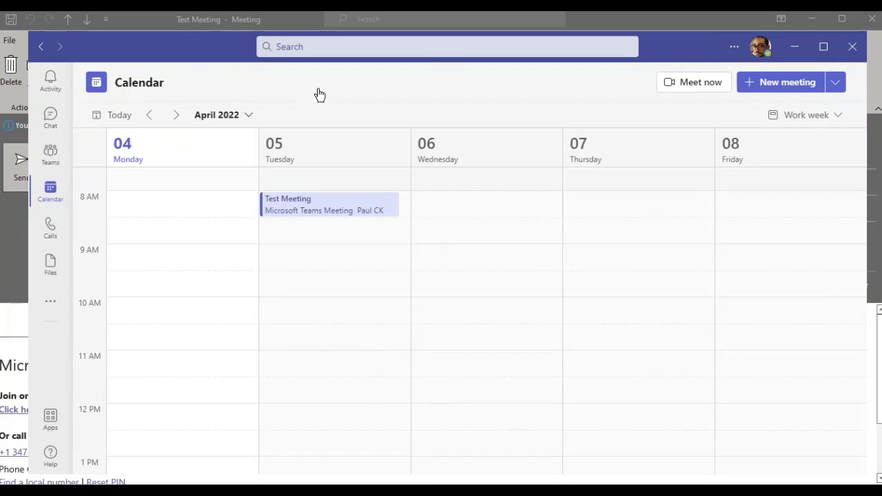
- Browse the full Teams app catalog, including its categories, industries and popular apps, and return to the BoogieT Video channel
left_click(12, 242)
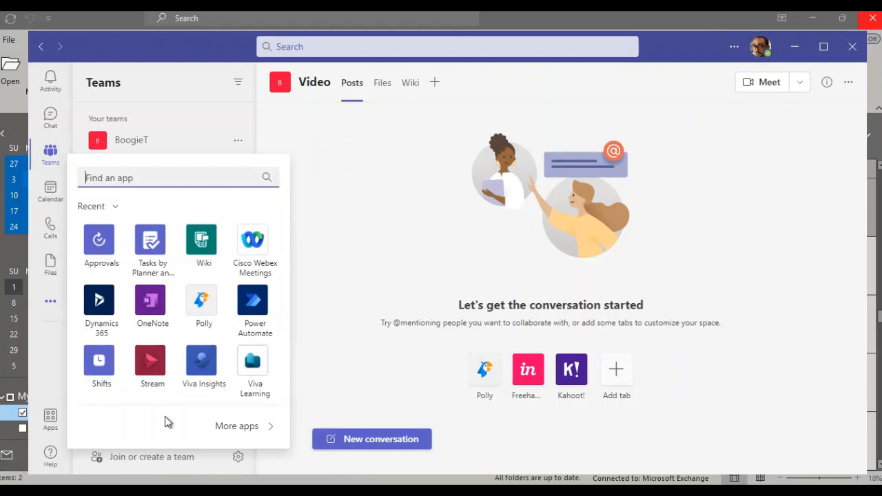
left_click(254, 427)
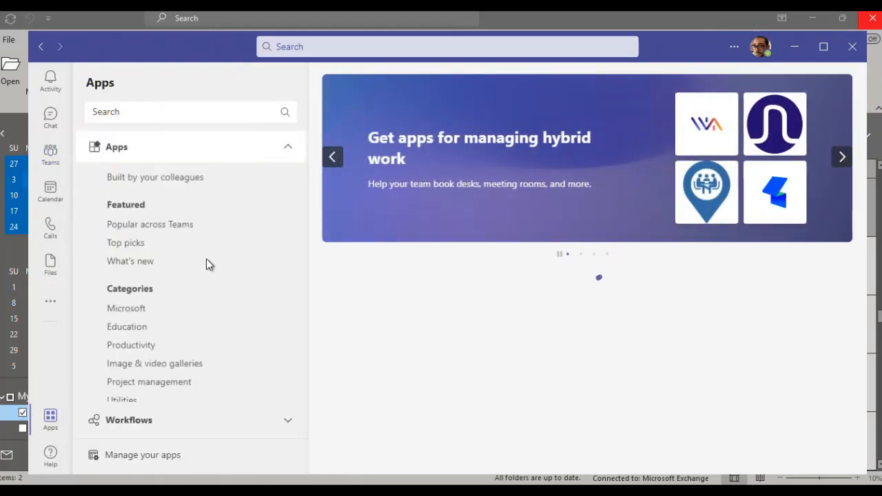
scroll(165, 344, "down", 3)
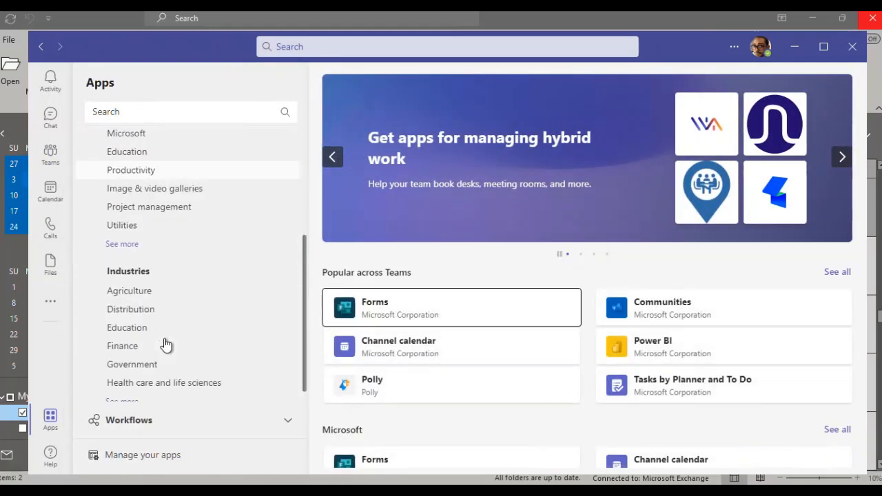
scroll(425, 382, "down", 2)
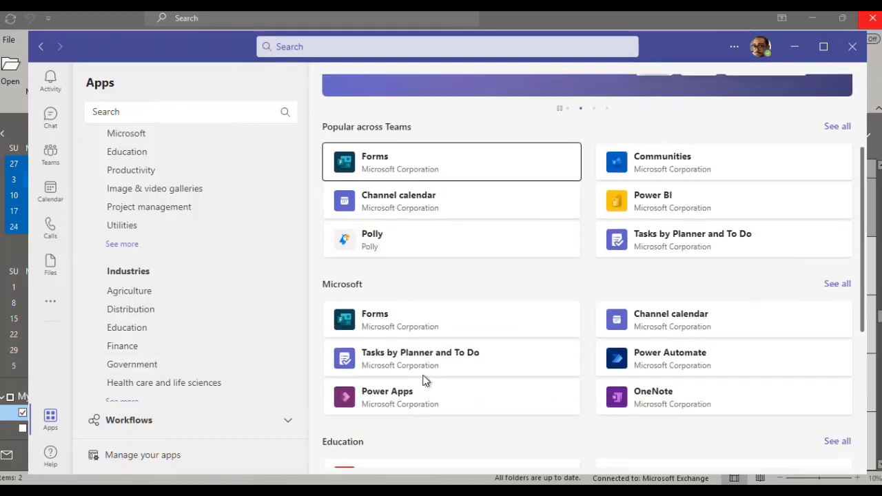
scroll(424, 382, "down", 2)
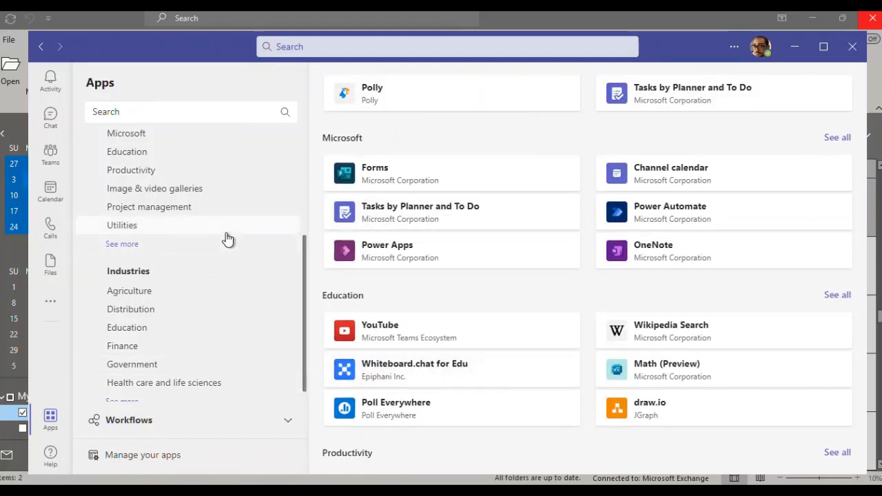
scroll(226, 238, "down", 1)
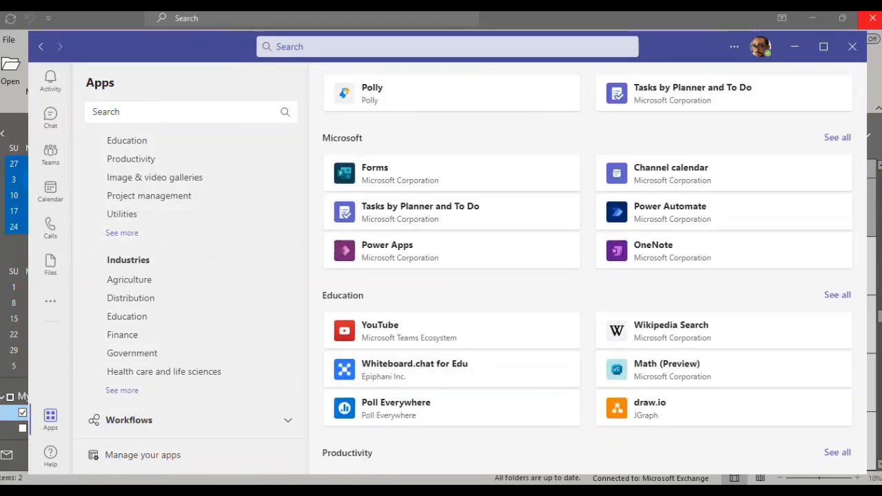
key("ctrl+3")
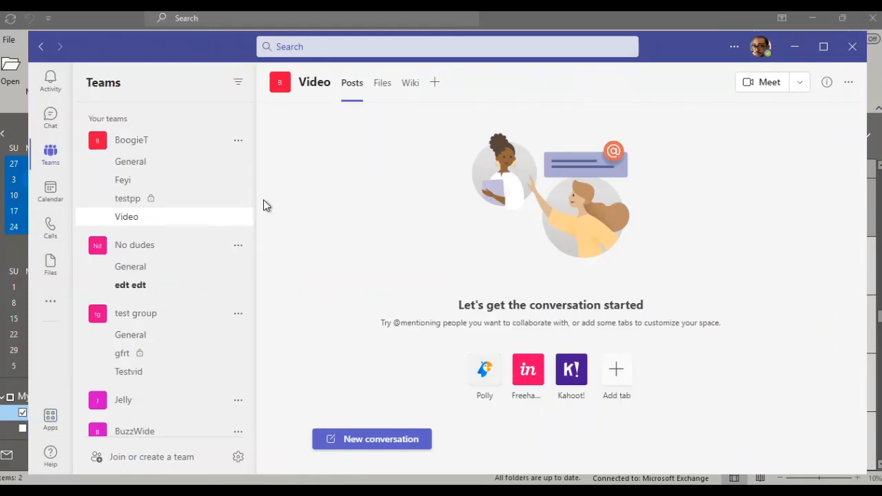
- Open the Tasks by Planner and To Do app and show the planned tasks
left_click(51, 301)
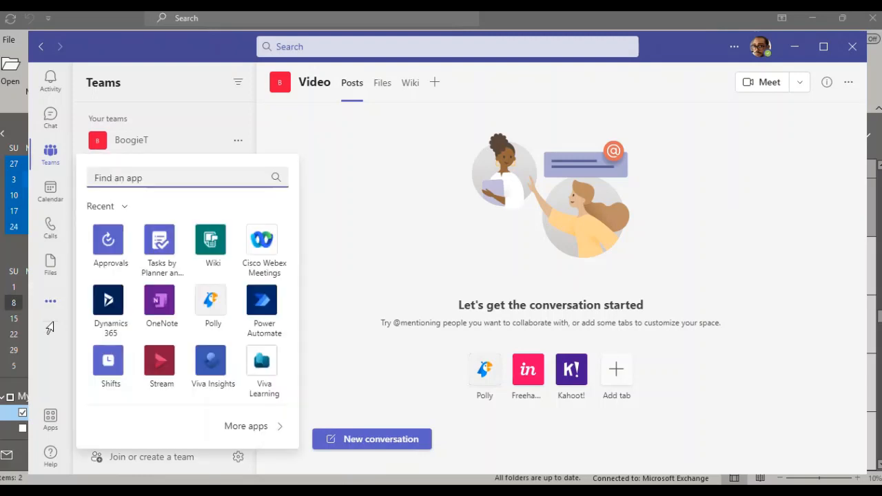
right_click(161, 241)
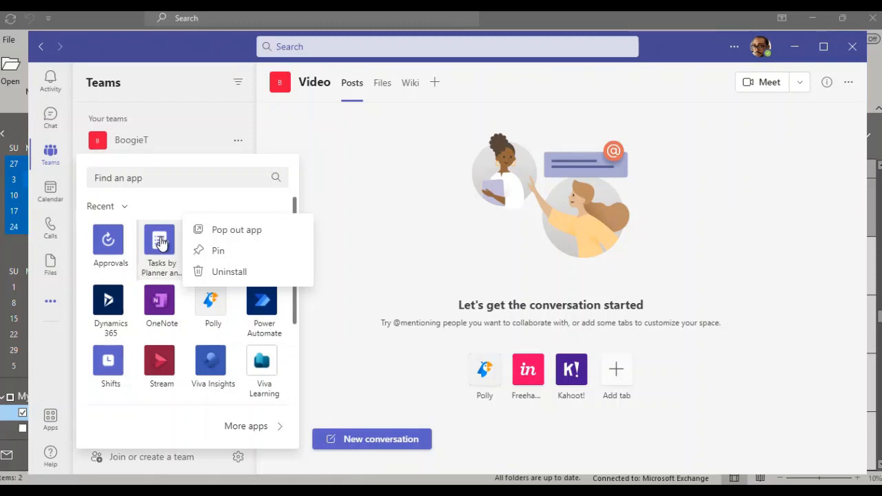
left_click(162, 243)
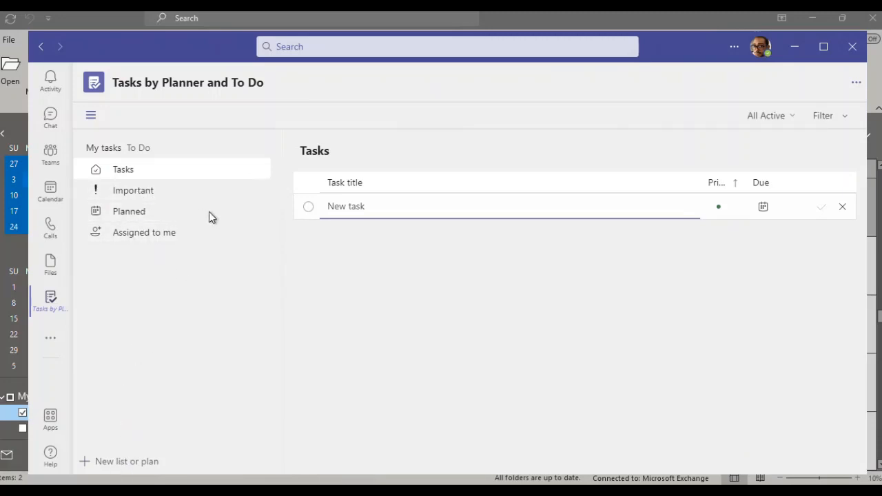
left_click(154, 218)
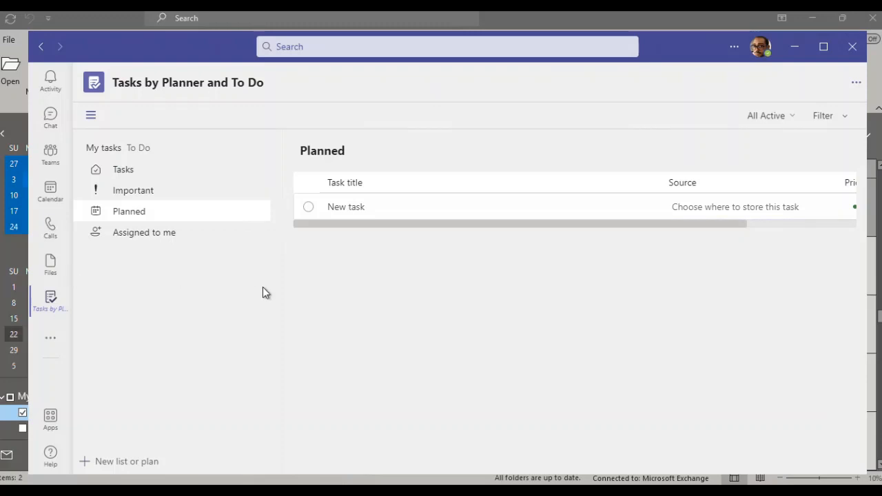
- Create a shared plan named "Project One" in the Video channel of the BoogieT team
left_click(121, 461)
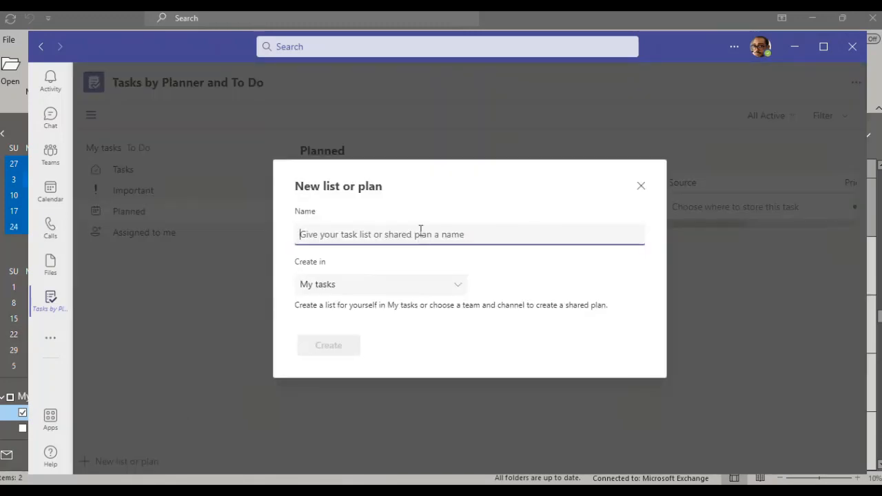
type("Pro")
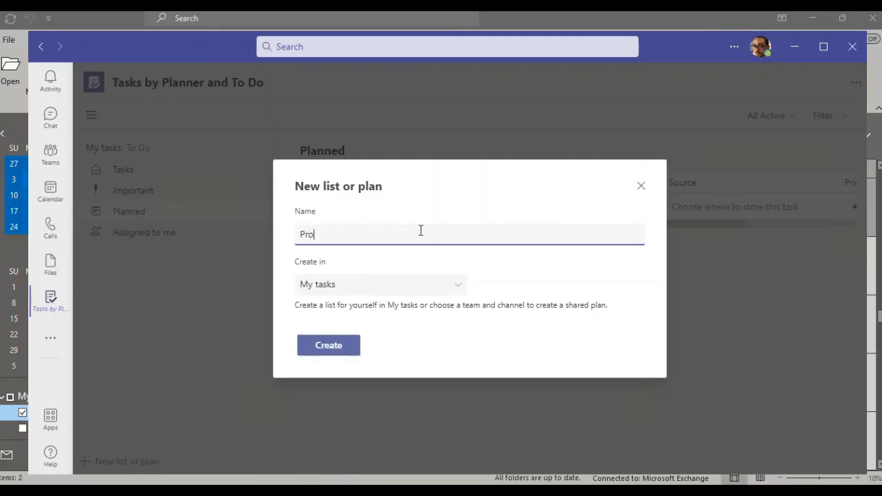
type("ject One")
left_click(454, 296)
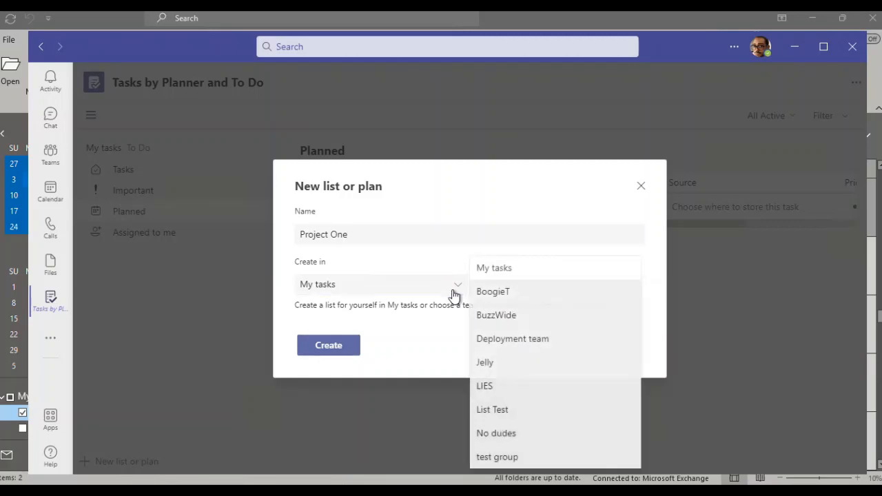
left_click(505, 304)
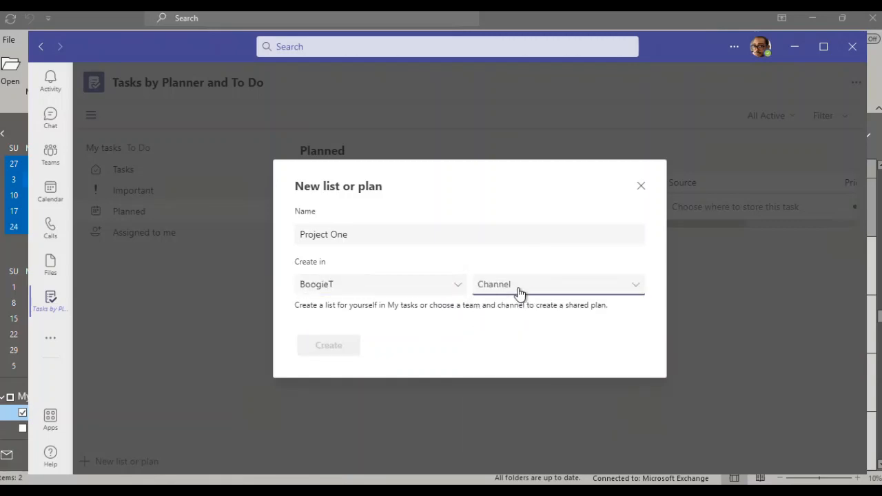
left_click(519, 290)
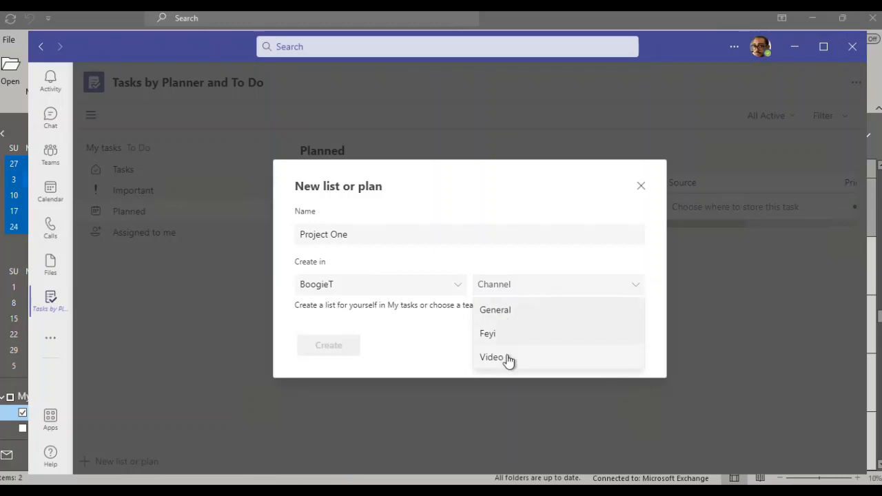
left_click(508, 359)
left_click(346, 348)
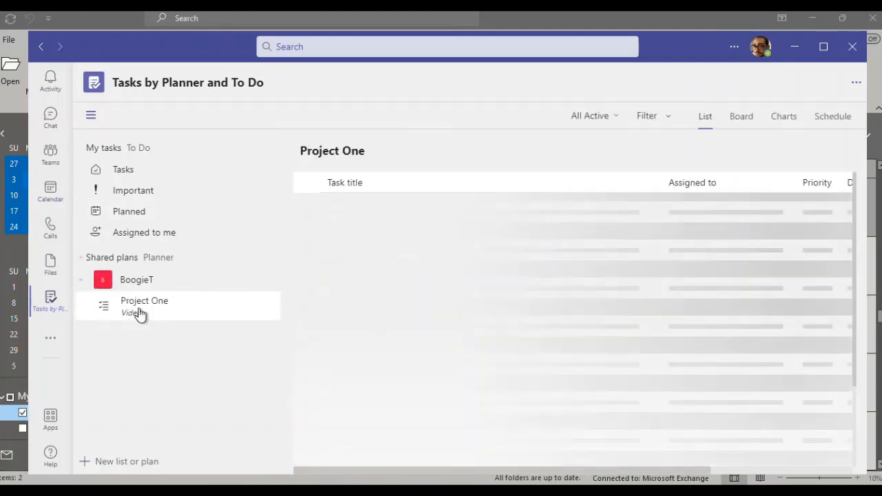
- Look over the Project One task columns through to Bucket, and open the plan from the BoogieT Video channel
left_click(440, 189)
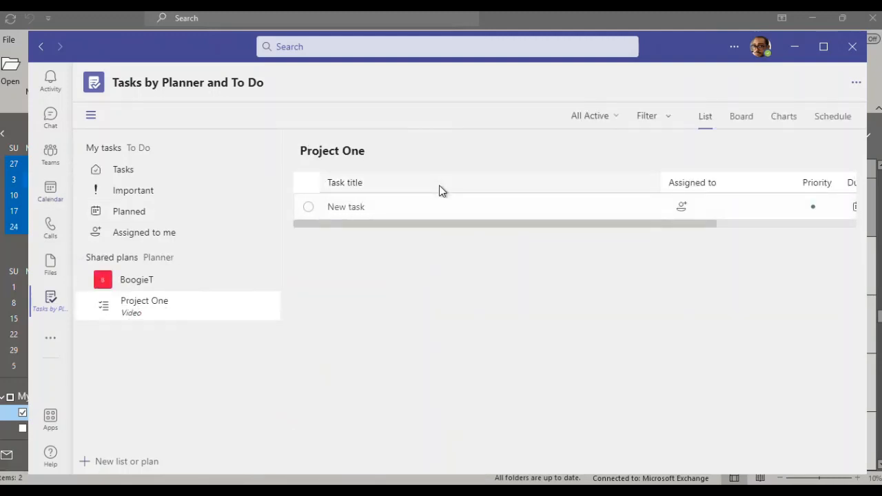
left_click(742, 224)
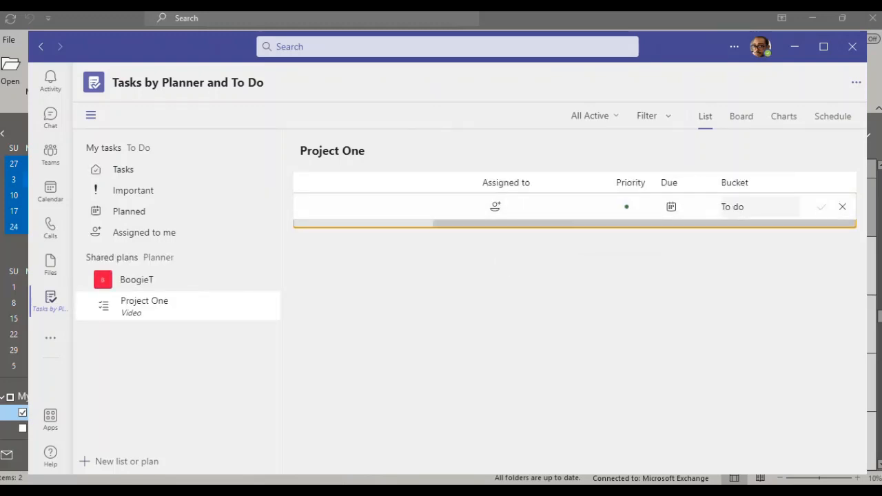
left_click(50, 153)
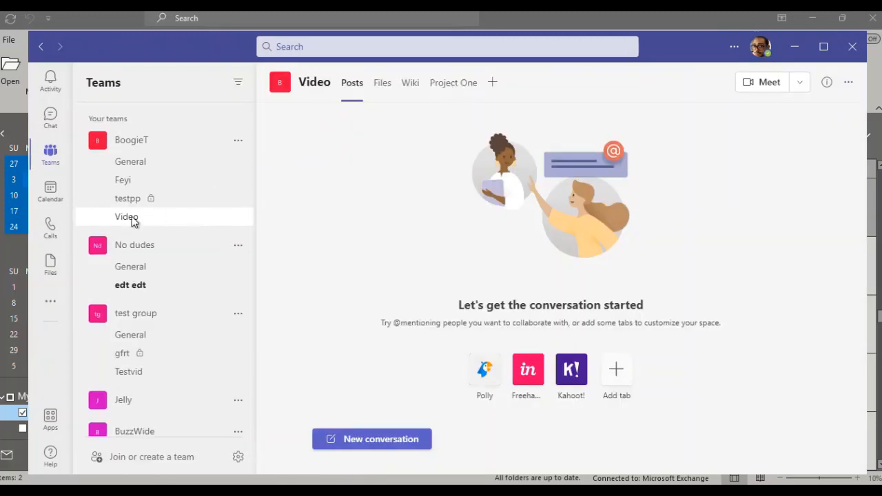
left_click(457, 86)
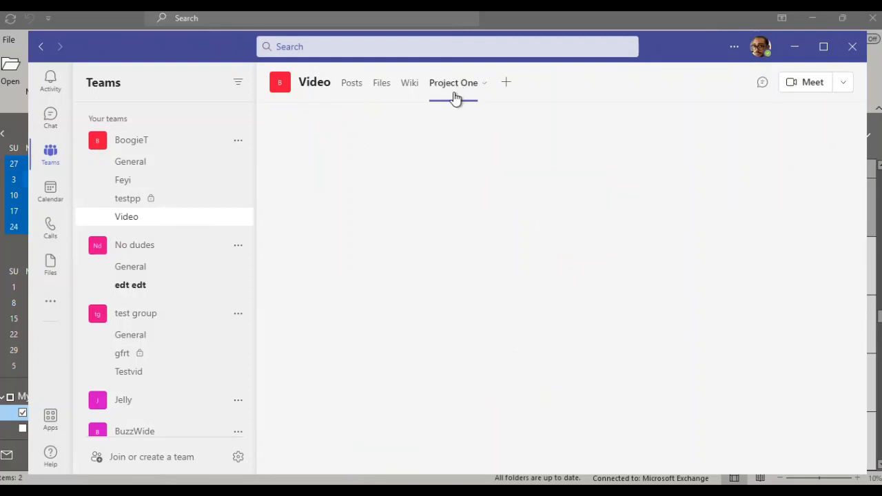